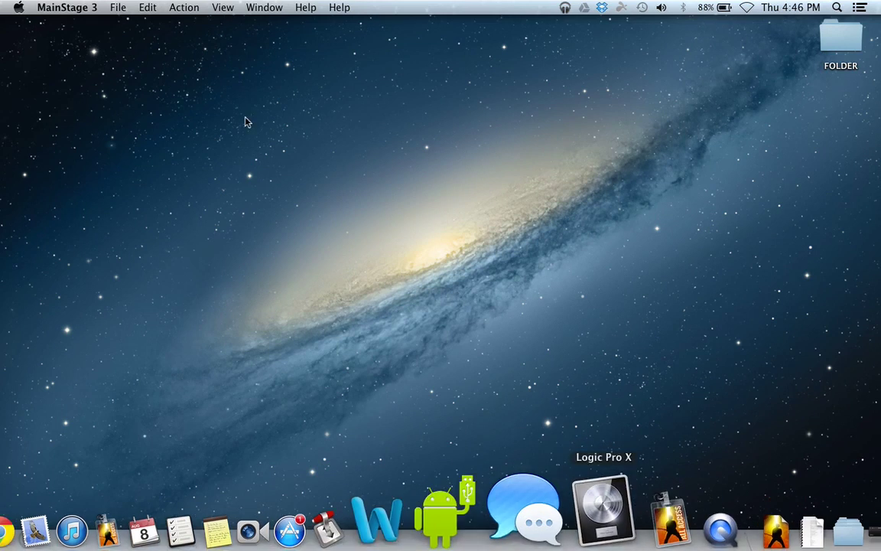
left_click(119, 8)
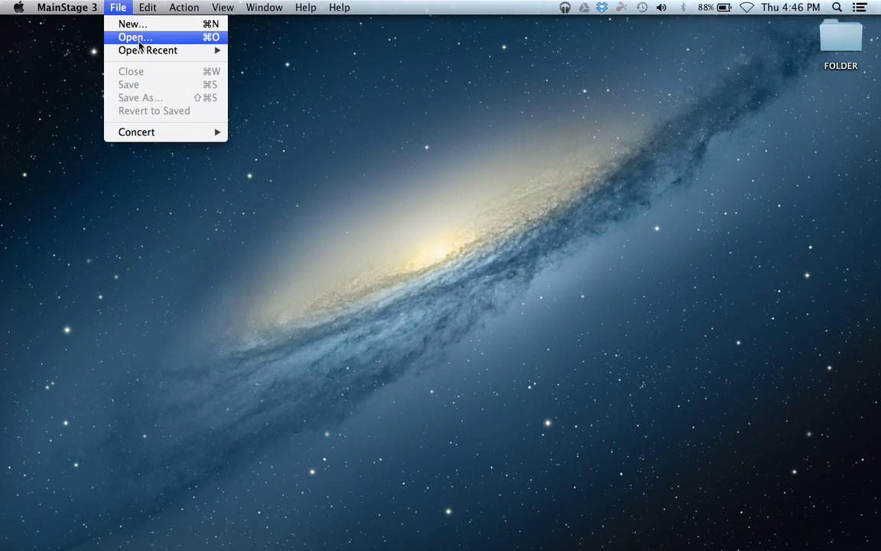
mouse_move(129, 49)
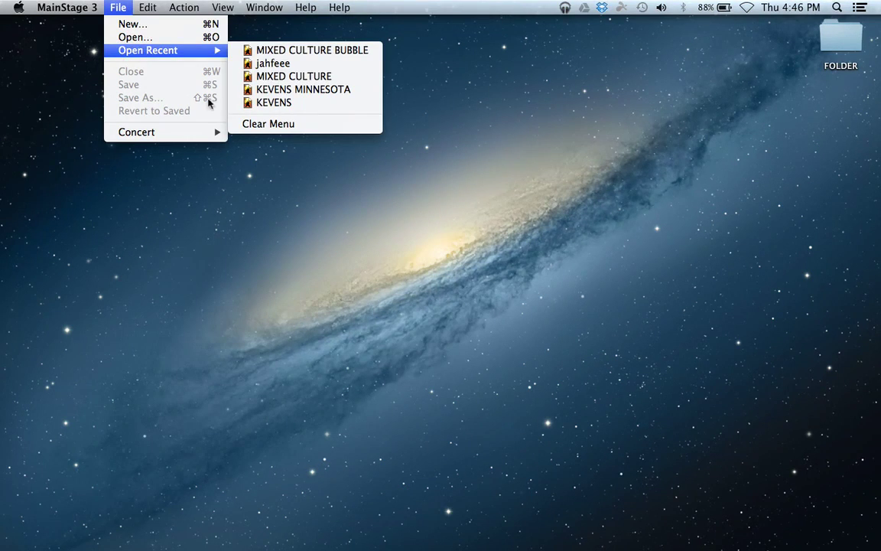
left_click(309, 207)
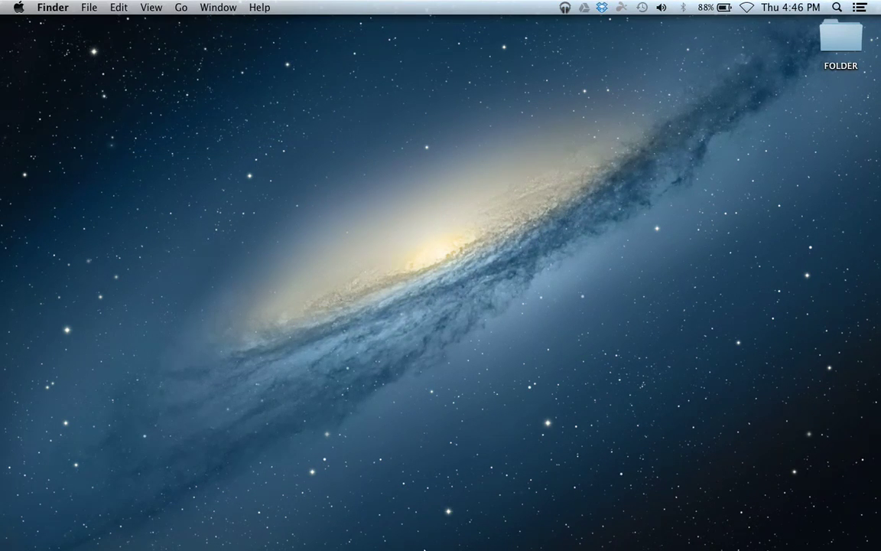
- Switch to MainStage 3 and open the template chooser for a new concert
mouse_move(402, 527)
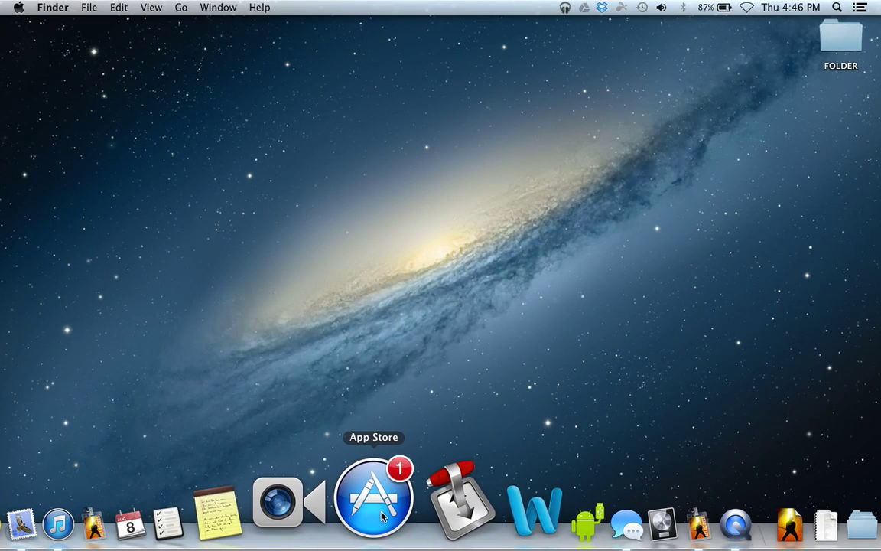
left_click(599, 510)
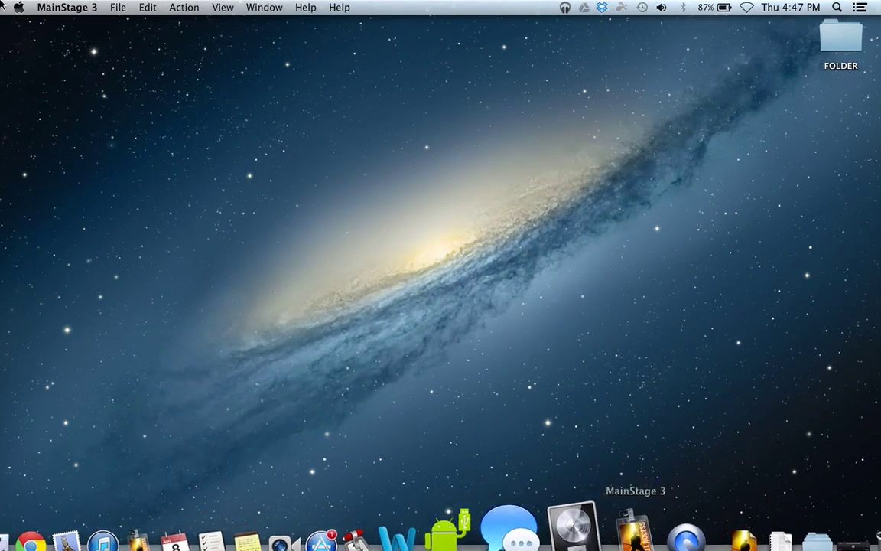
left_click(118, 8)
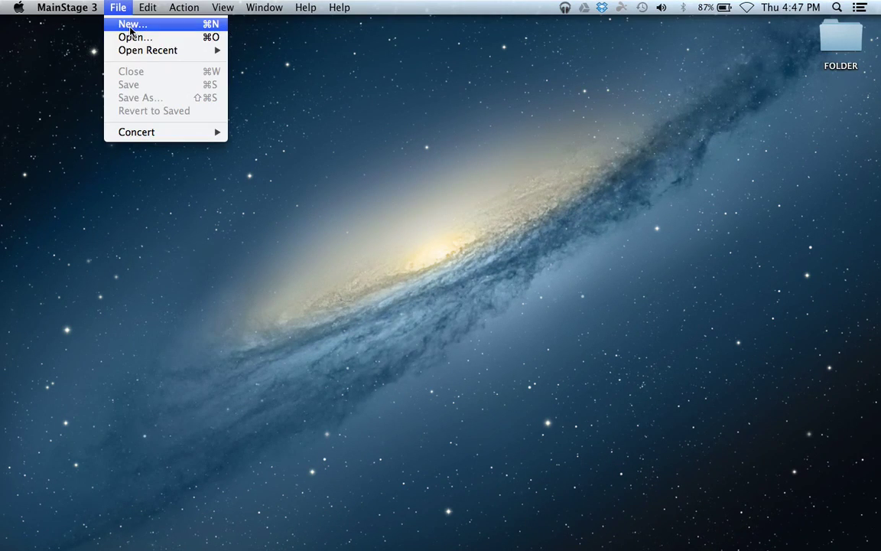
left_click(129, 27)
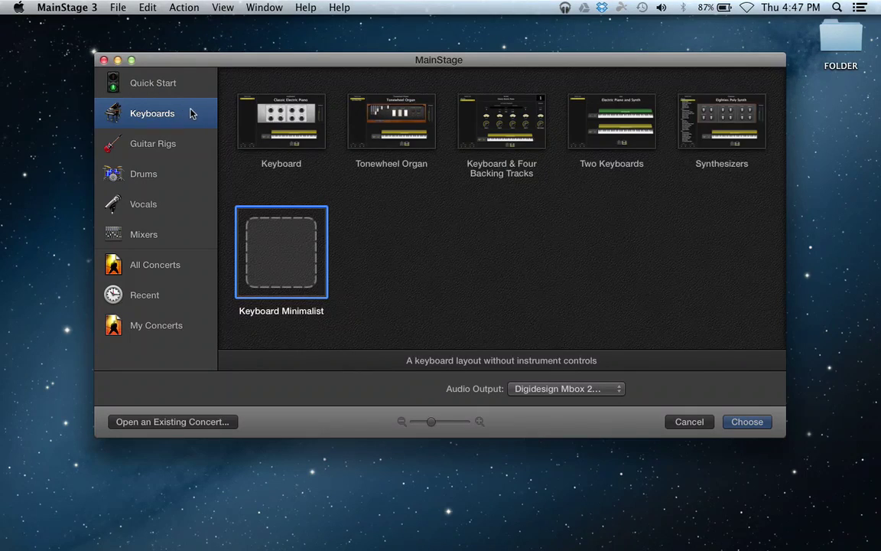
- Look through the concert templates in Quick Start, Keyboards, Guitar Rigs, Drums, Vocals and Mixers
left_click(157, 86)
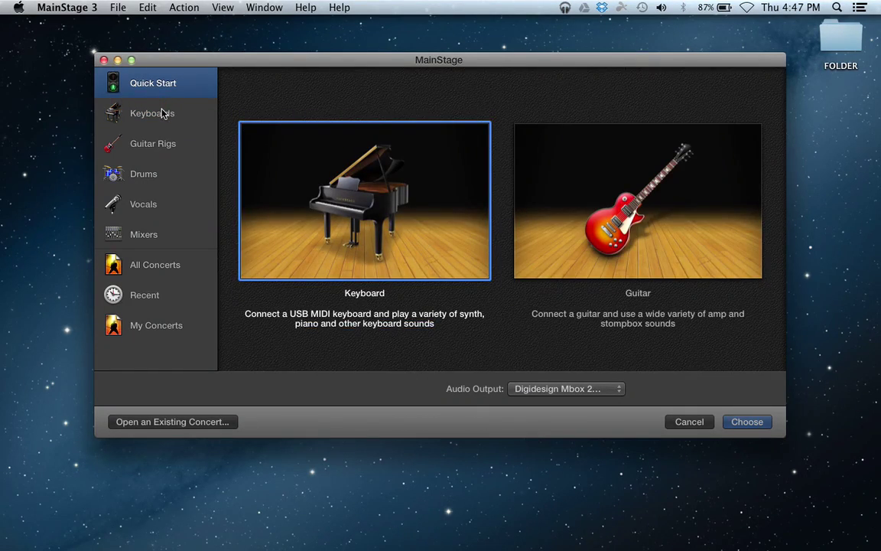
left_click(162, 113)
left_click(167, 147)
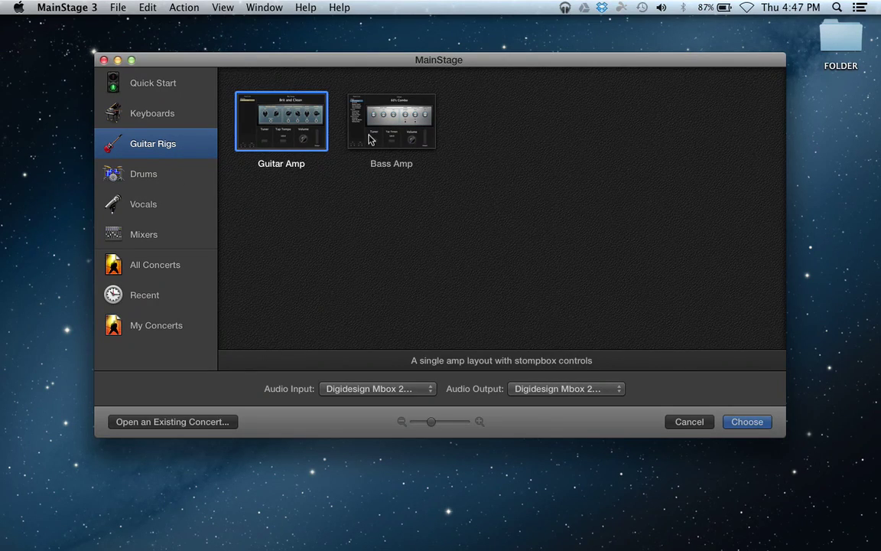
left_click(150, 175)
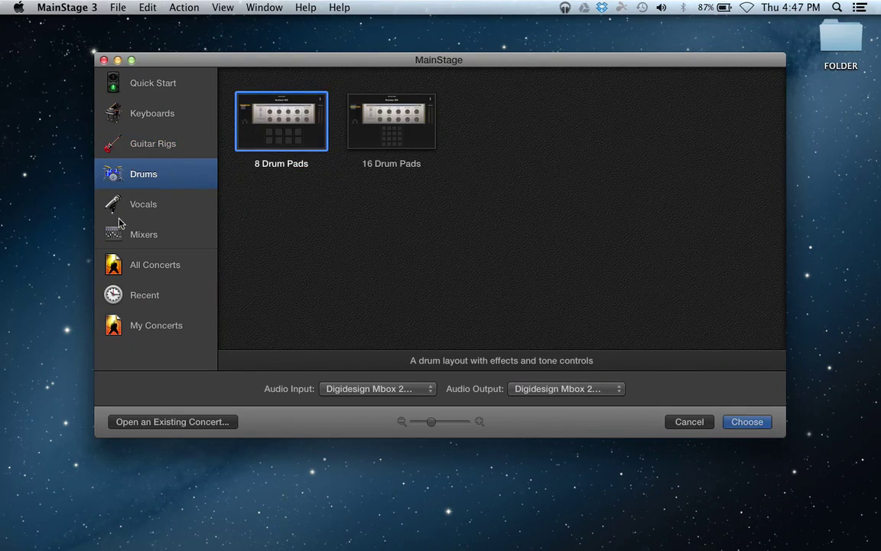
left_click(136, 205)
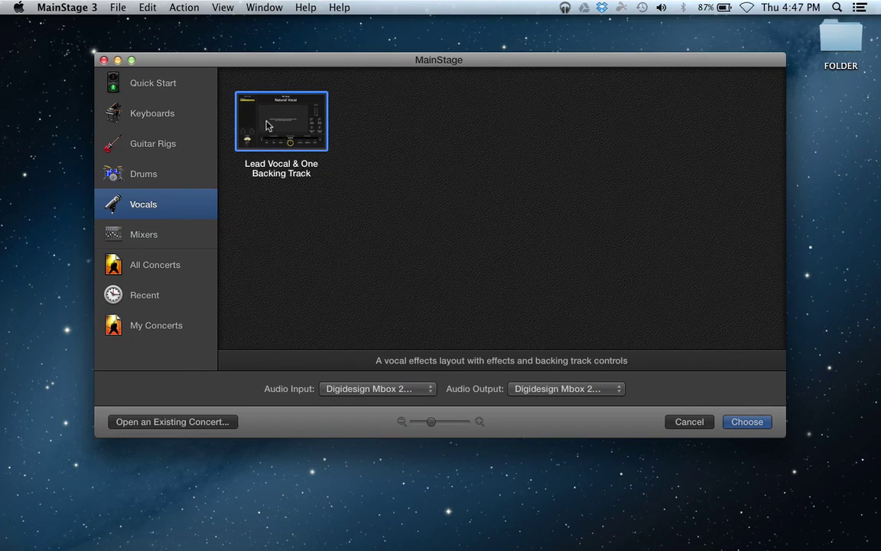
left_click(173, 238)
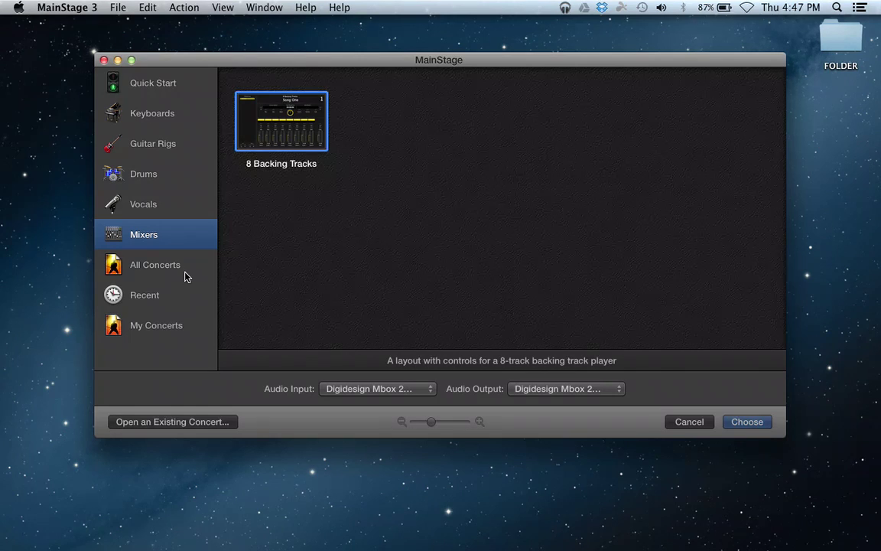
- Create a concert from the Keyboard Minimalist template and dismiss the MIDI alerts, suppressing future missing-device messages
left_click(164, 115)
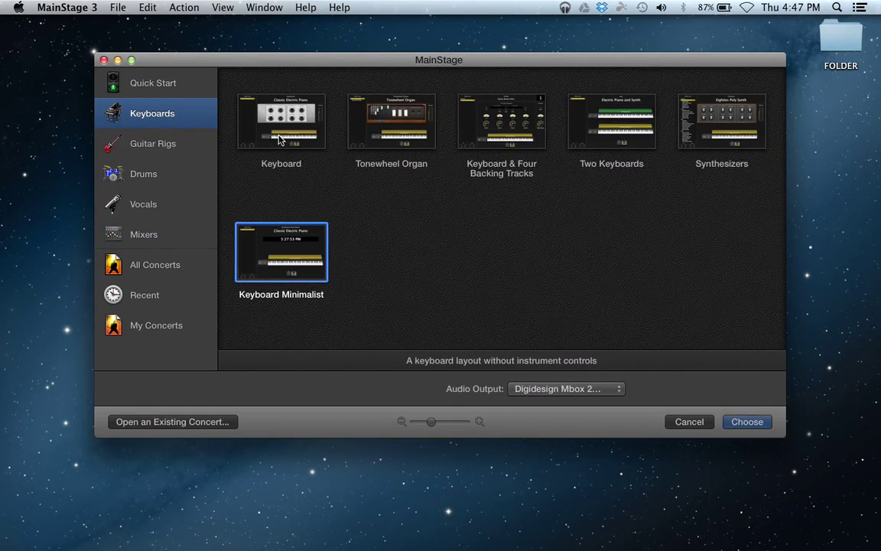
double_click(286, 262)
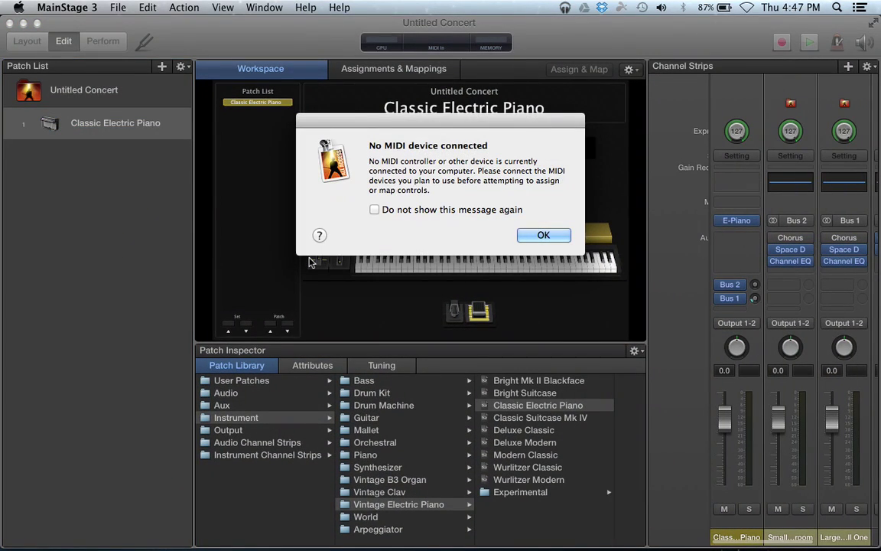
left_click(413, 212)
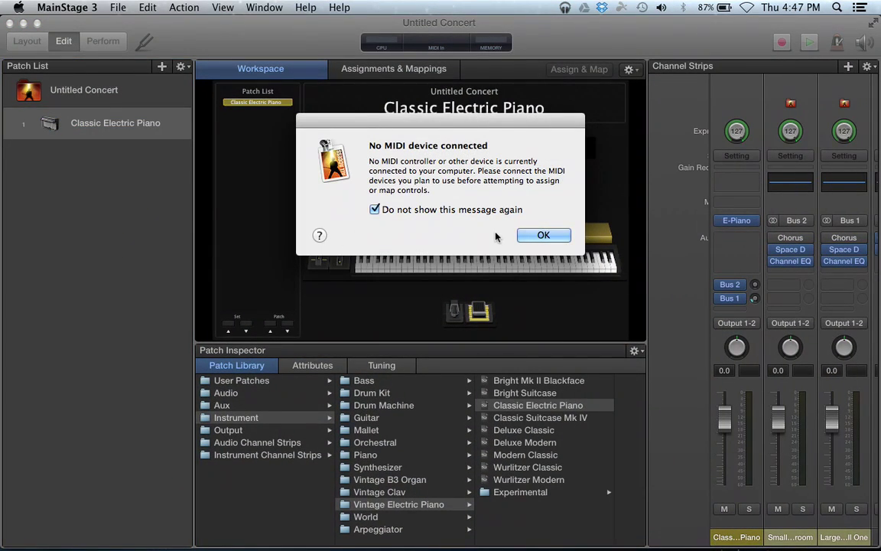
left_click(536, 235)
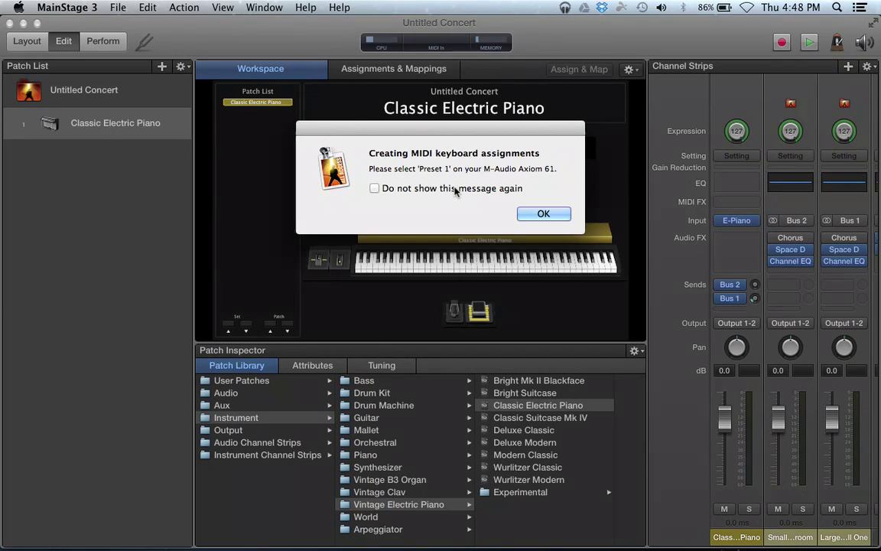
left_click(543, 214)
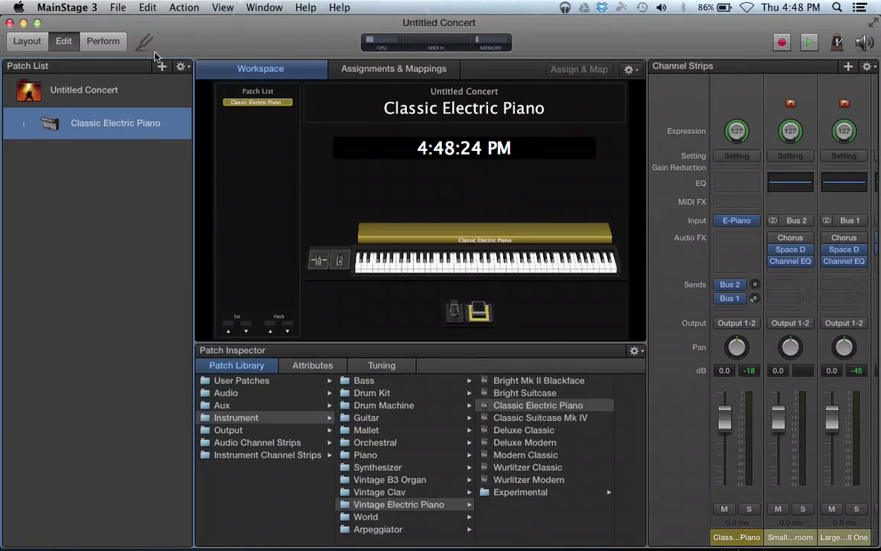
- Switch to Layout mode and look through the panel controls in the Screen Controls Palette
left_click(28, 44)
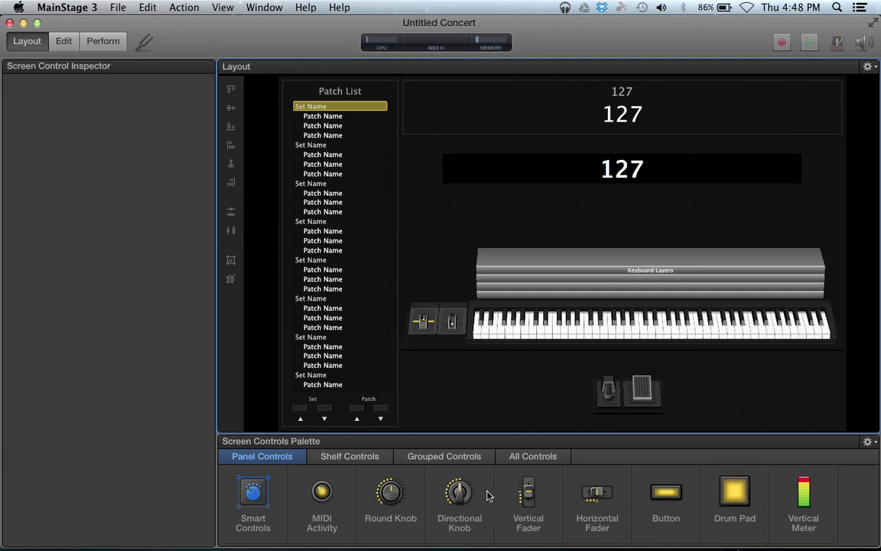
scroll(589, 504, "down", 5)
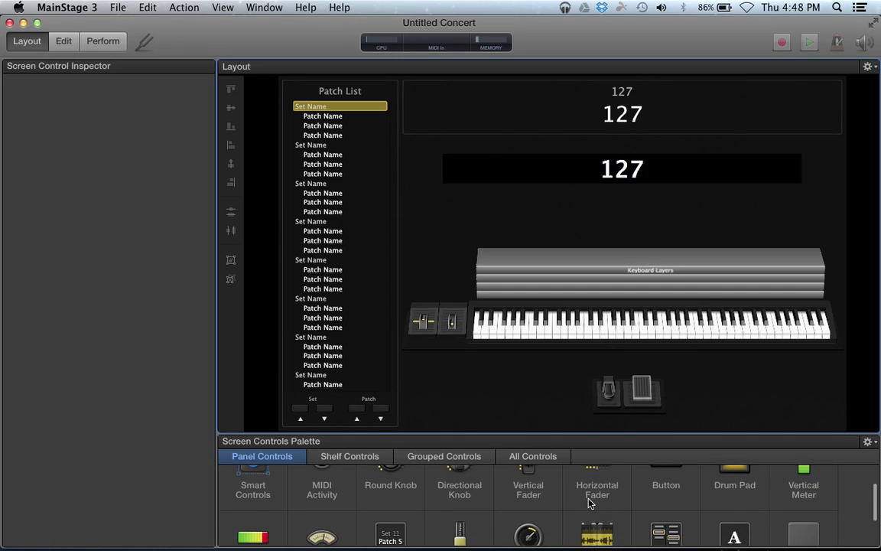
scroll(588, 503, "down", 2)
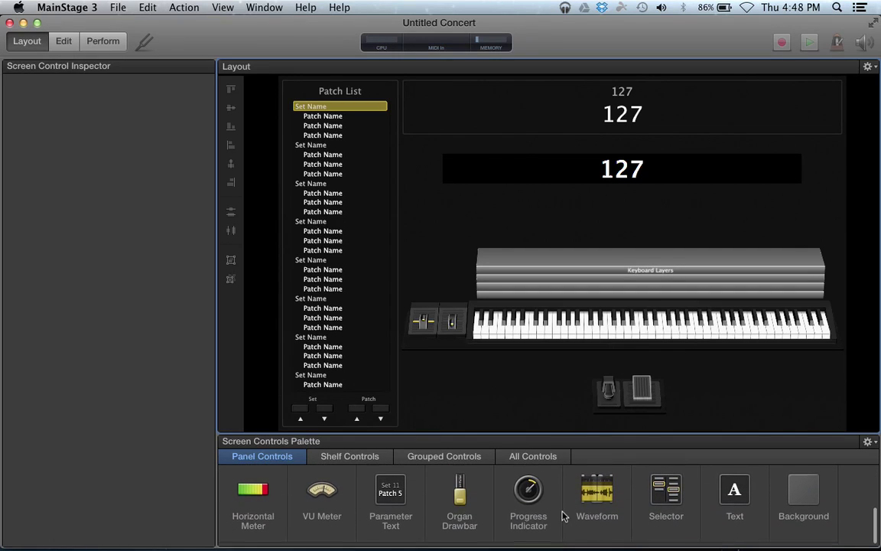
scroll(562, 517, "up", 7)
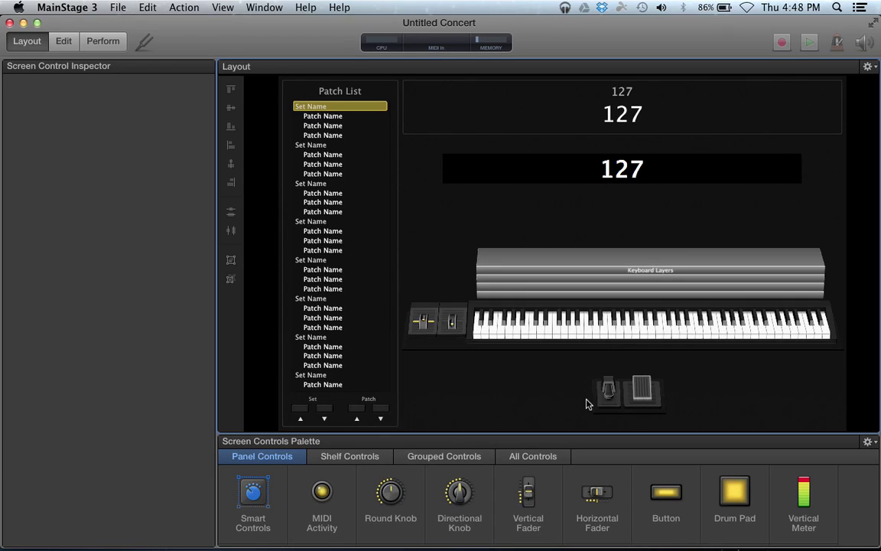
- Select the onscreen keyboard and check its MIDI port choices, keeping Port 1 USB Axiom 61
left_click(585, 326)
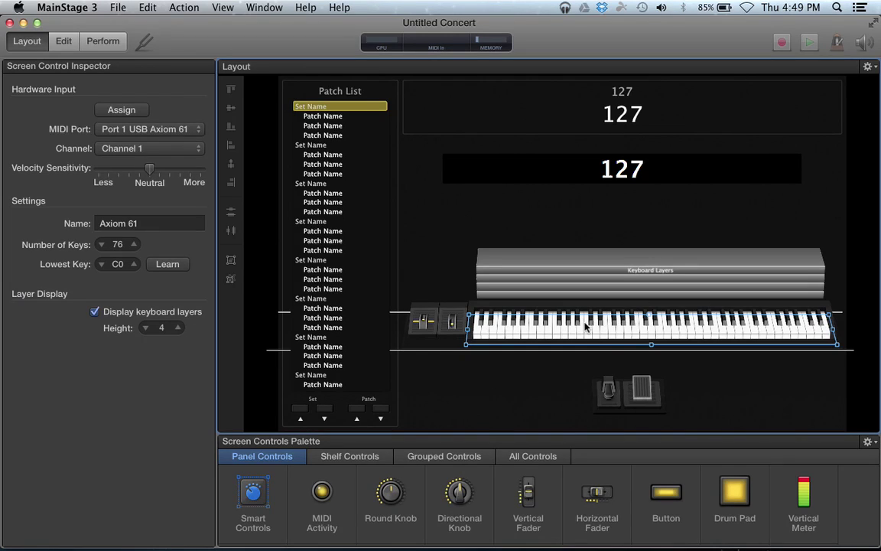
left_click(134, 132)
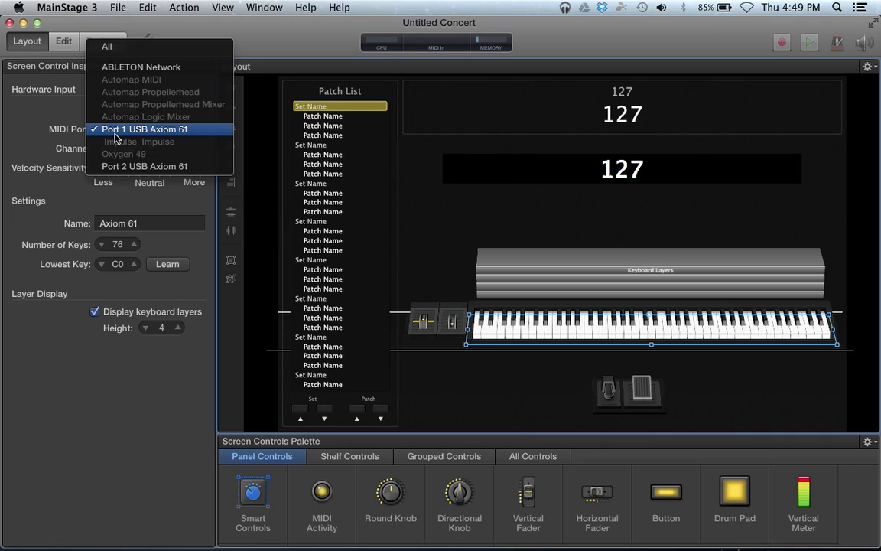
left_click(24, 139)
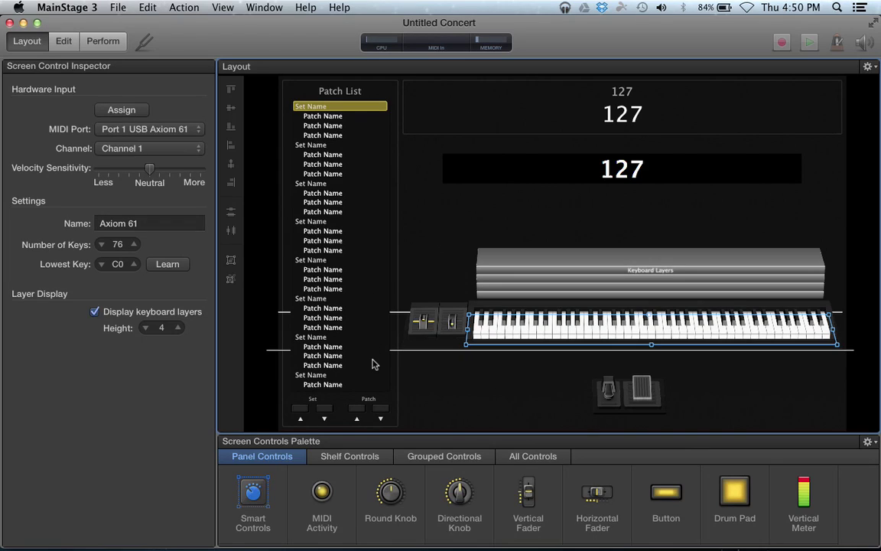
- Return to Edit mode and review all channel strips of the Classic Electric Piano patch
left_click(67, 44)
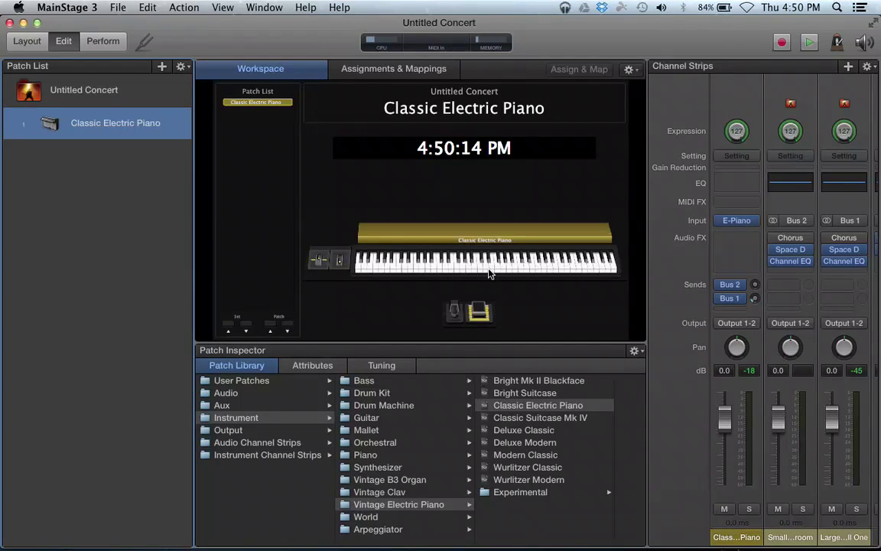
scroll(761, 291, "right", 1)
scroll(761, 291, "right", 3)
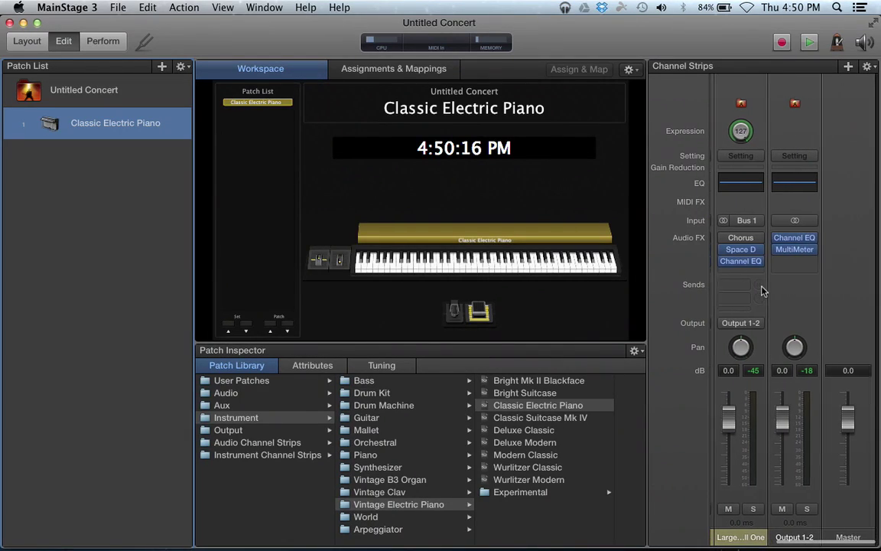
scroll(761, 290, "left", 3)
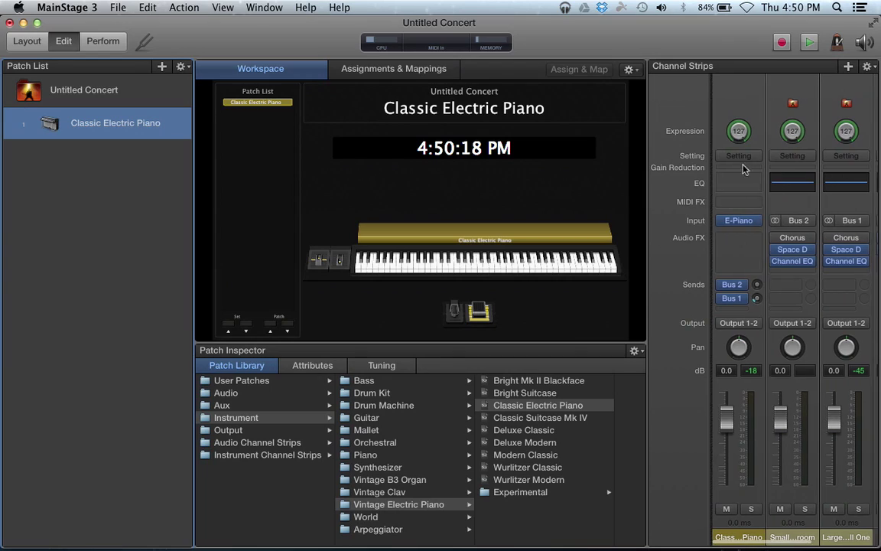
- Select the Classic Electric Piano channel strip and examine its sends alongside the inputs and effects of the reverb bus strips
left_click(731, 106)
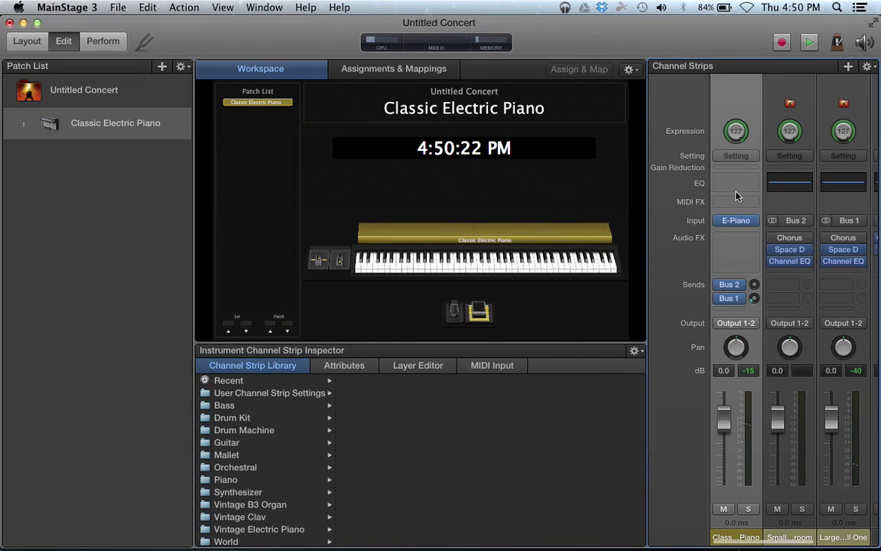
scroll(731, 195, "right", 2)
scroll(736, 196, "right", 1)
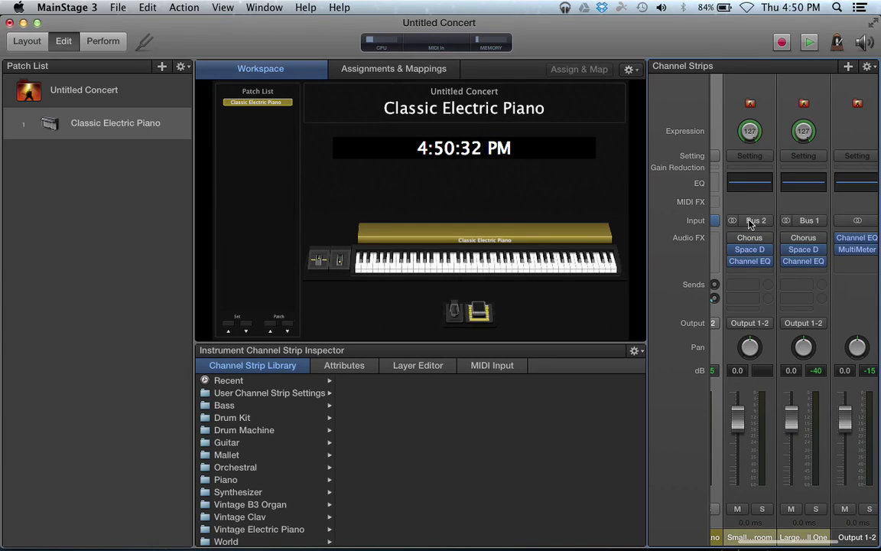
mouse_move(752, 262)
mouse_move(756, 290)
scroll(757, 290, "left", 3)
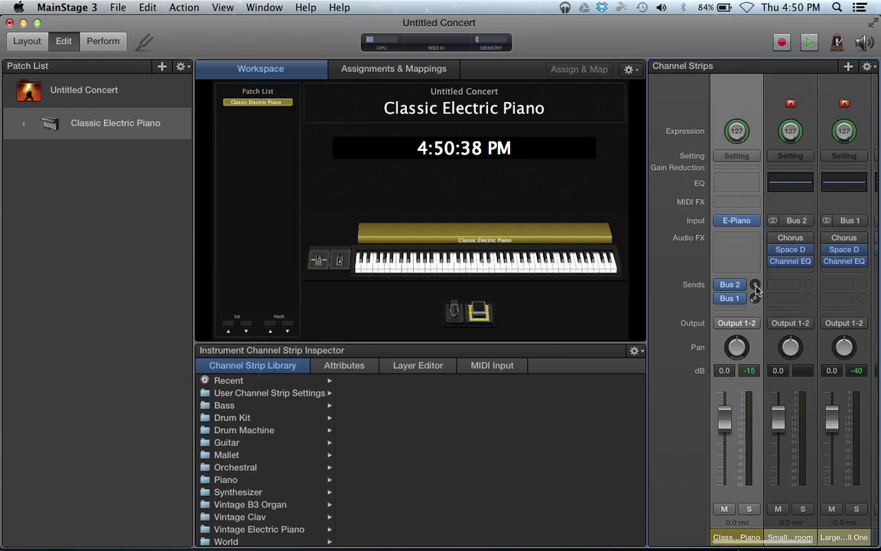
- Try different Bus 1 send levels on the Classic Electric Piano channel strip, ending at -∞
mouse_move(730, 287)
left_click_drag(755, 297, 771, 349)
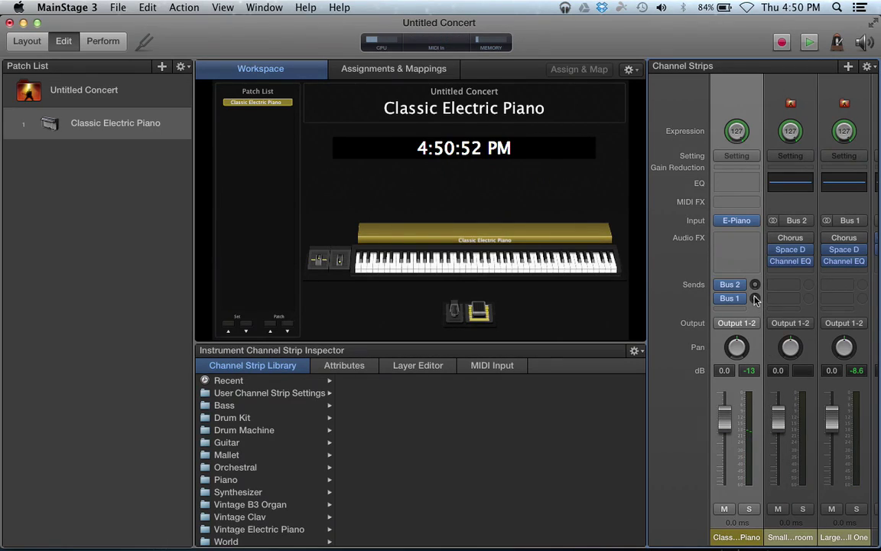
left_click_drag(756, 299, 726, 433)
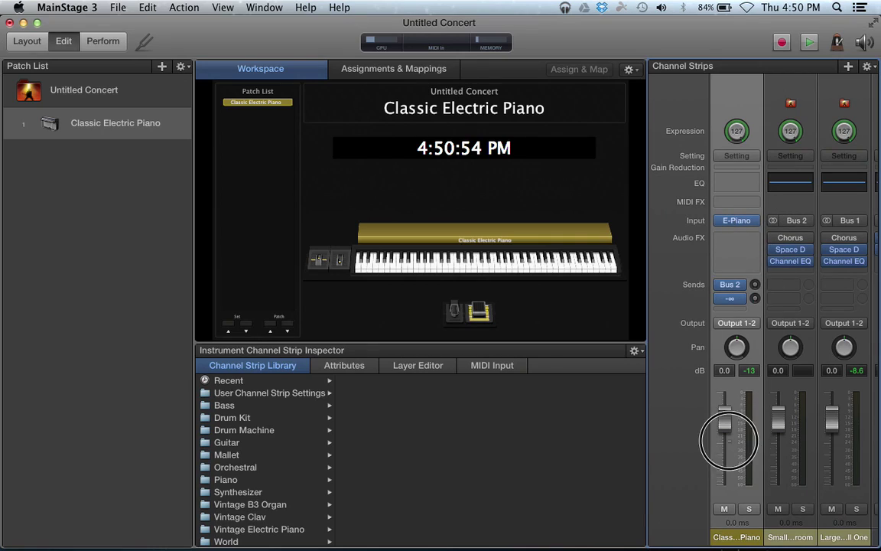
- Inspect the screen control settings of the two onscreen pedals below the keyboard
left_click(478, 311)
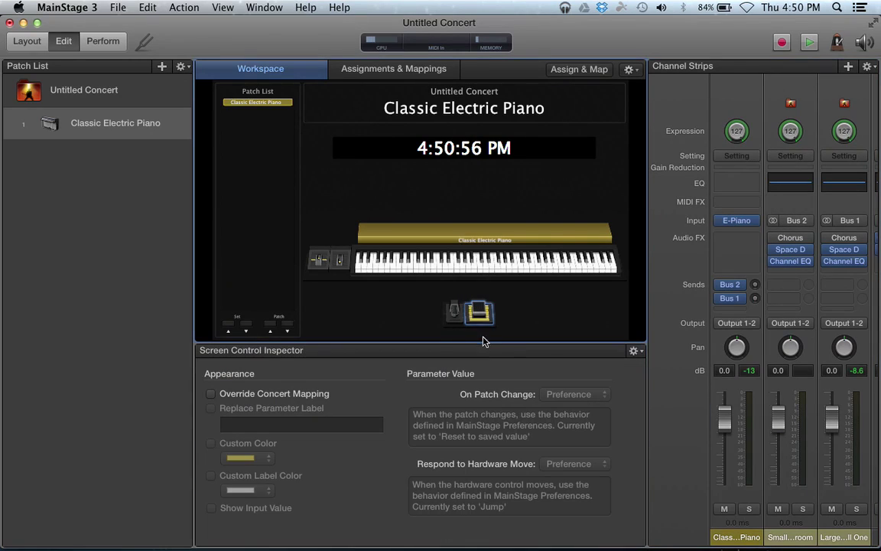
left_click(454, 312)
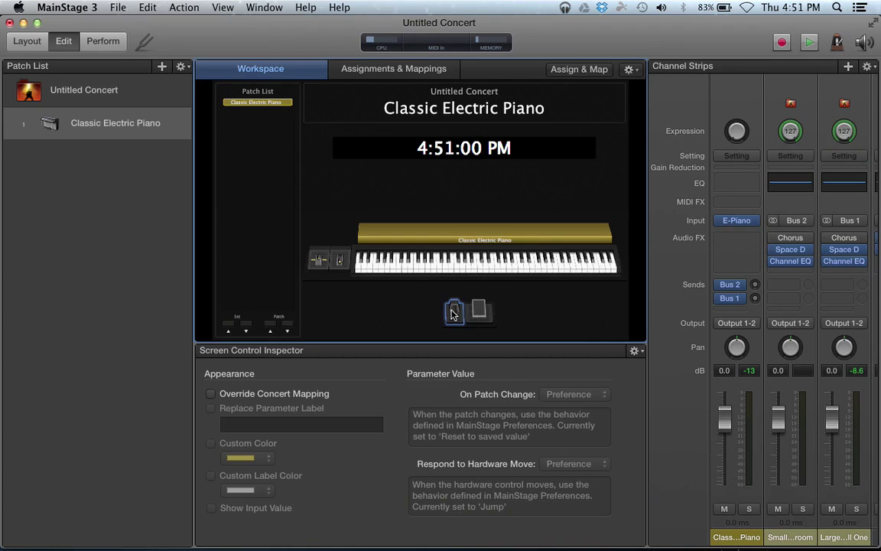
left_click(479, 312)
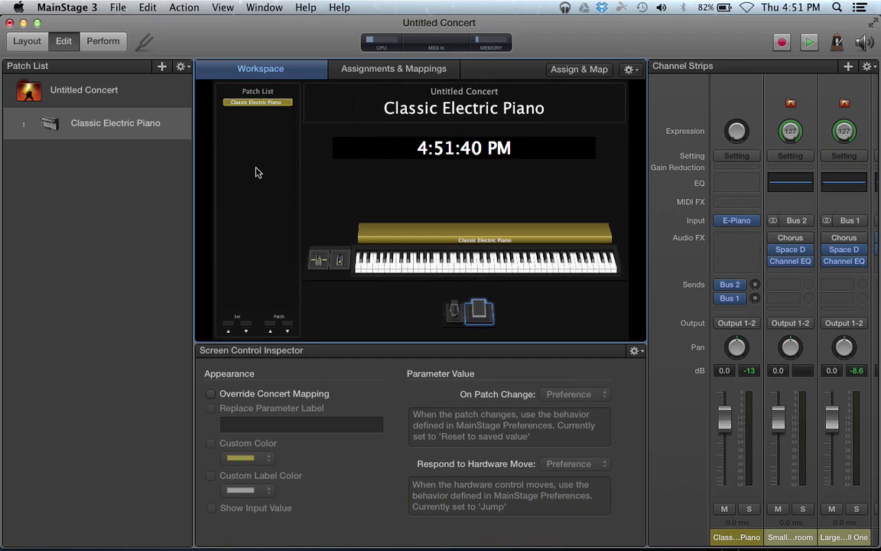
- Create a patch named ORGAN with an Instrument channel strip, using Axiom 61 as MIDI input and Output 1-2 as output
left_click(433, 271)
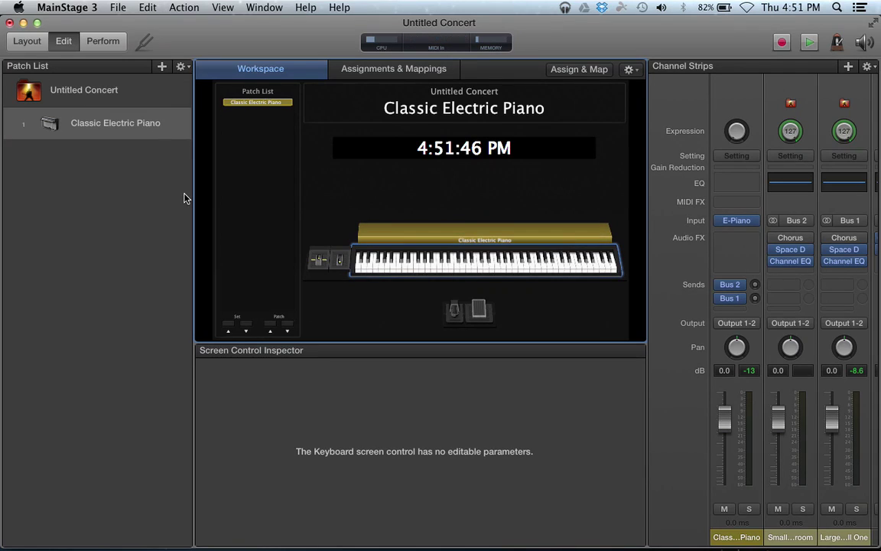
left_click(180, 67)
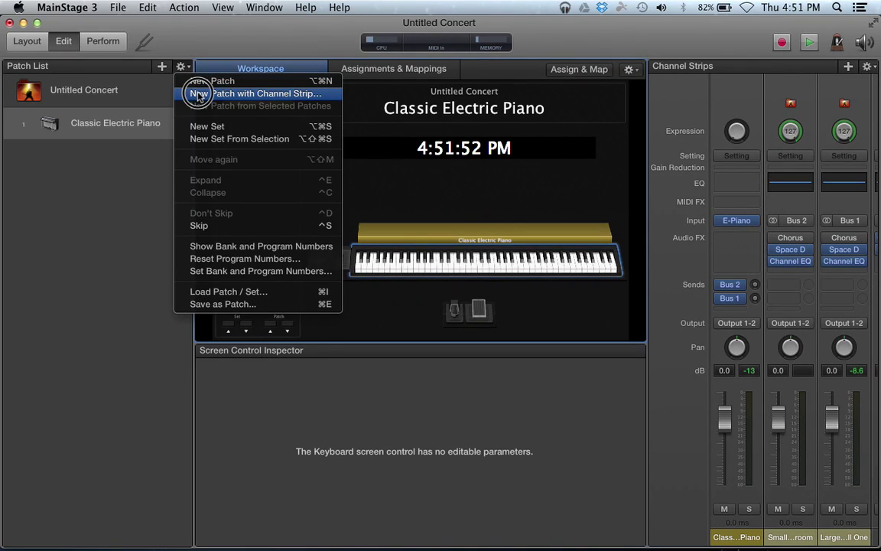
left_click(198, 93)
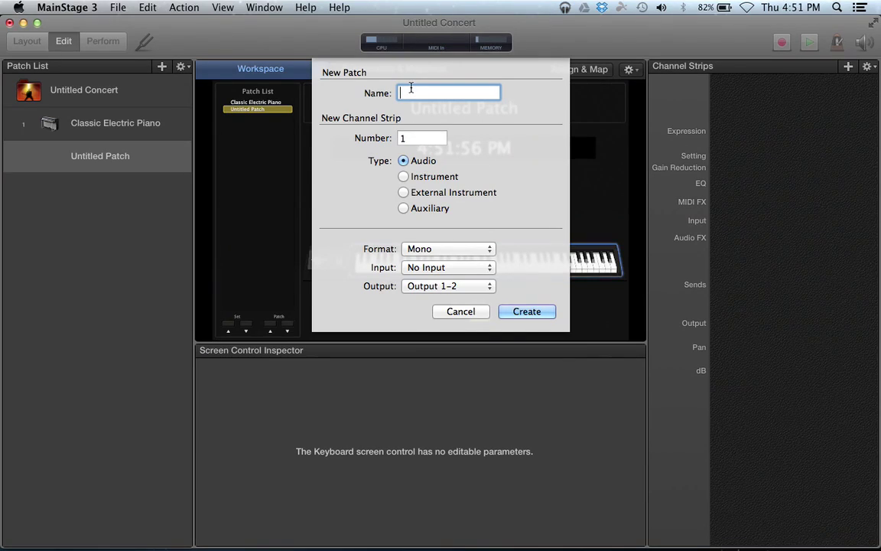
type("ORGAN")
left_click(417, 179)
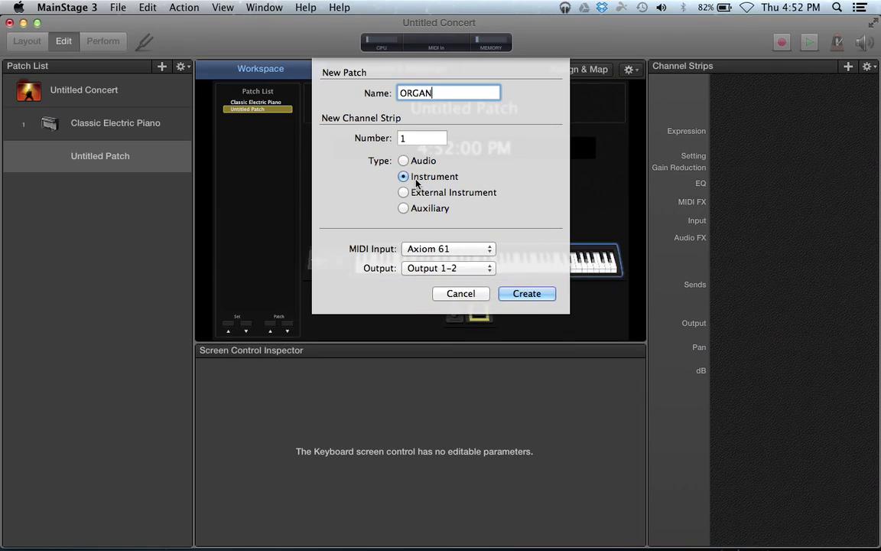
left_click(431, 251)
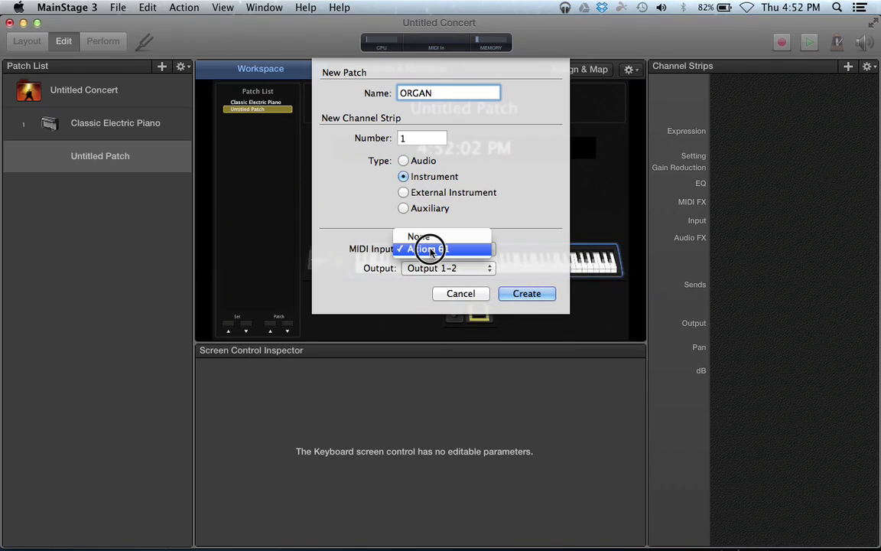
left_click(430, 250)
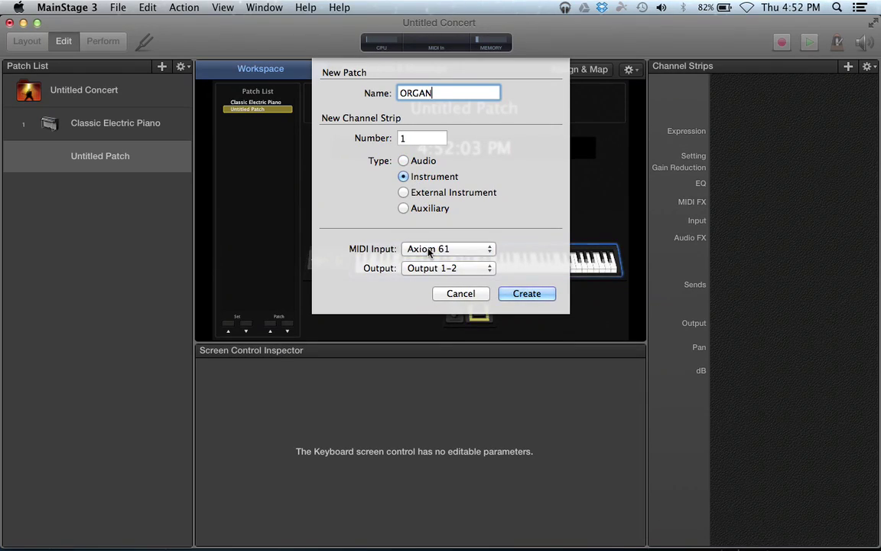
left_click(483, 269)
left_click(541, 262)
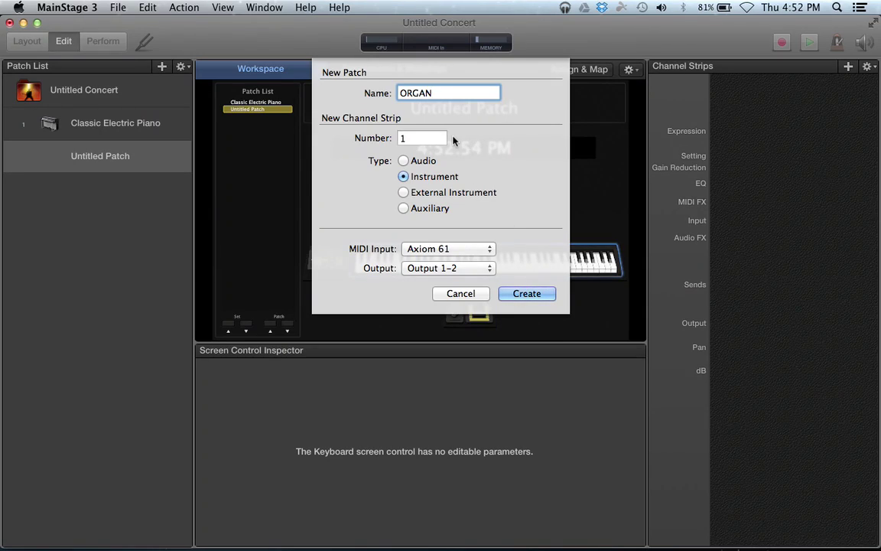
key("Return")
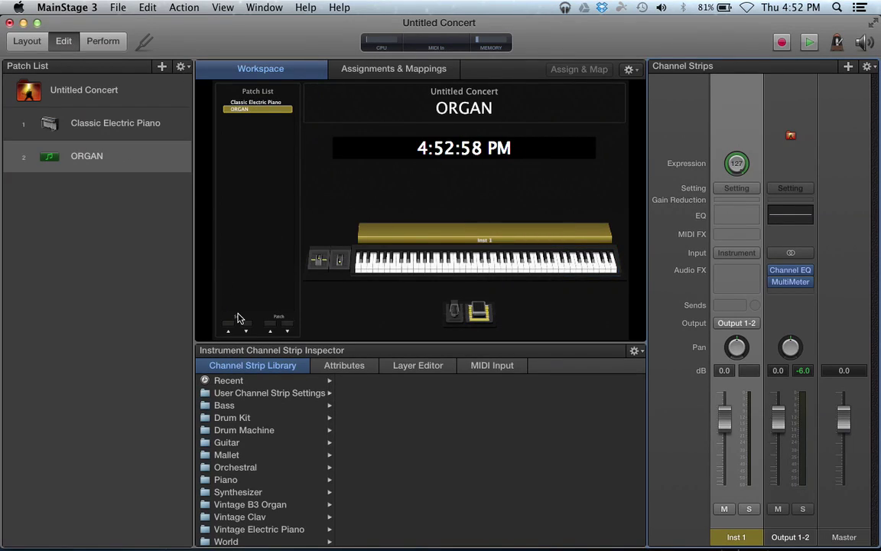
- Load the Jazz Fusion Organ setting from the Vintage B3 Organ library onto the new instrument channel strip
scroll(262, 419, "down", 2)
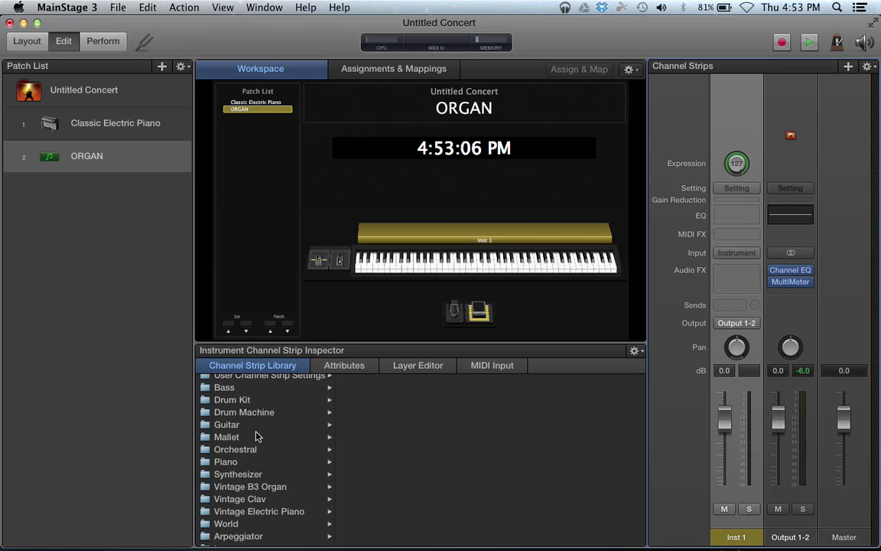
left_click(254, 490)
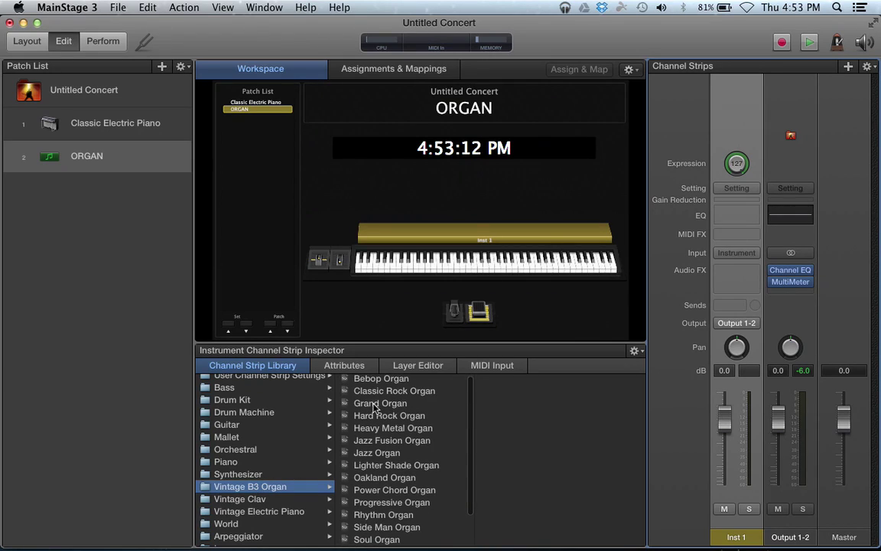
scroll(376, 436, "down", 1)
left_click(376, 442)
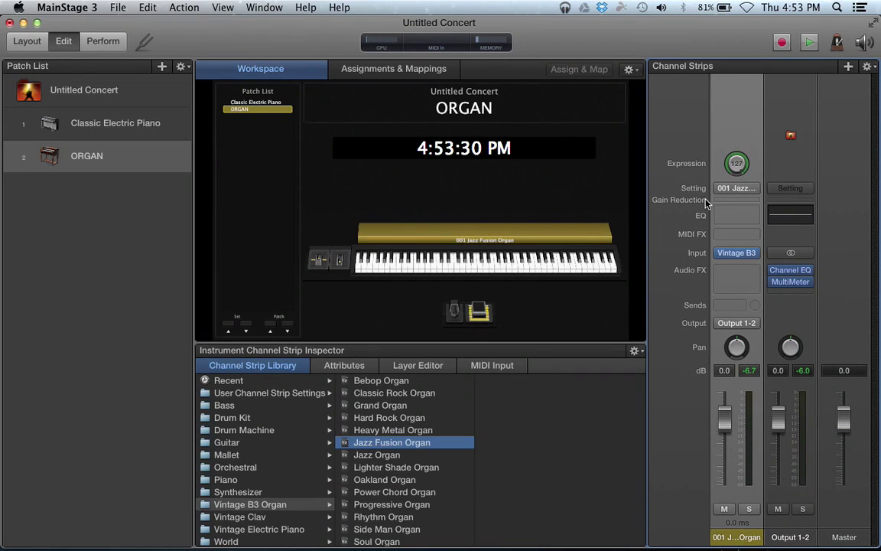
- Examine the expression control and the available setting options of the organ channel strip
left_click(737, 164)
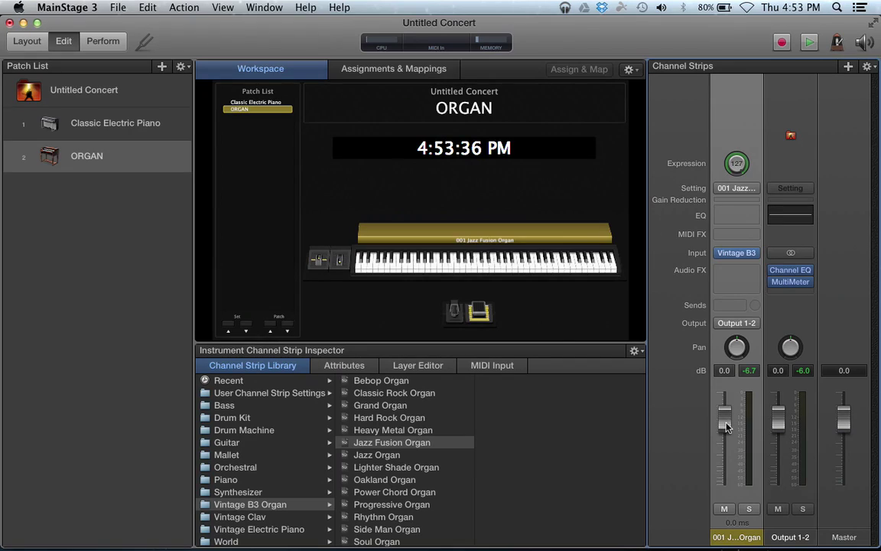
left_click(738, 192)
left_click(736, 189)
left_click(755, 153)
- Add a Channel EQ to the organ channel strip and set its 100 Hz band's frequency to 96 Hz
left_click(732, 217)
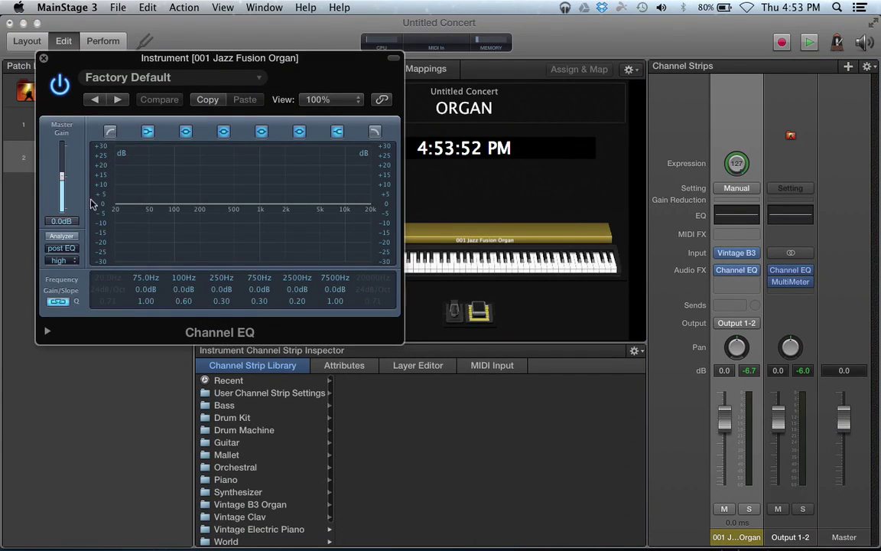
mouse_move(173, 204)
left_mouse_down()
mouse_move(173, 314)
mouse_move(196, 208)
mouse_move(194, 179)
mouse_move(242, 177)
mouse_move(175, 203)
mouse_move(182, 228)
mouse_move(173, 206)
left_mouse_up()
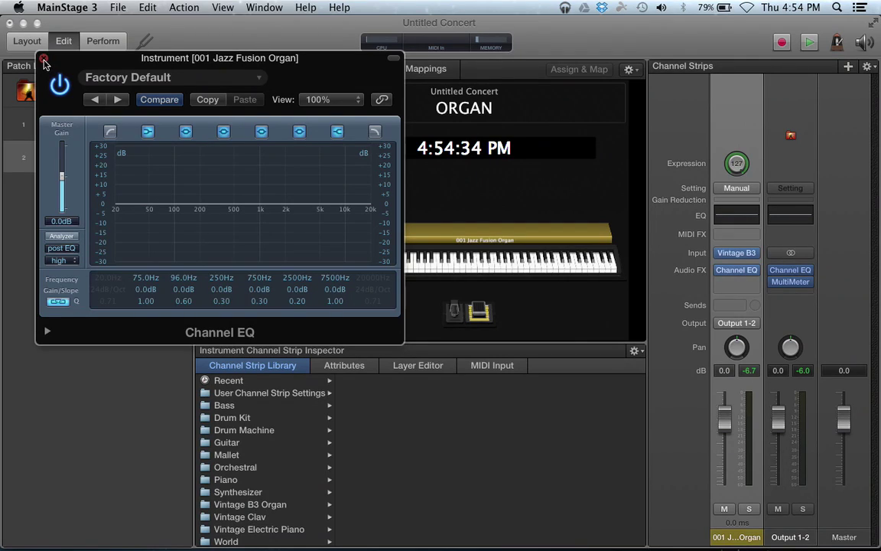
left_click(43, 59)
- Review the MIDI effects, audio effects and send buses available for the organ channel strip, along with its pan control
left_click(732, 234)
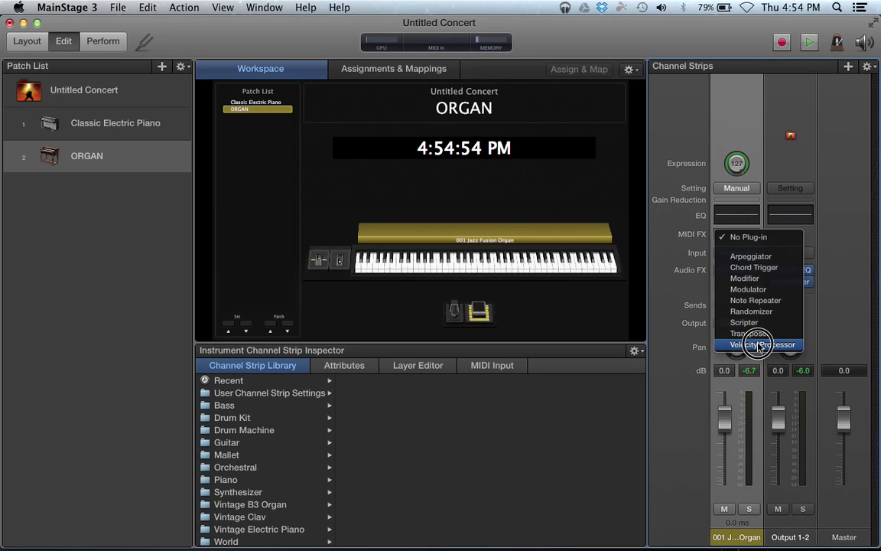
left_click(656, 210)
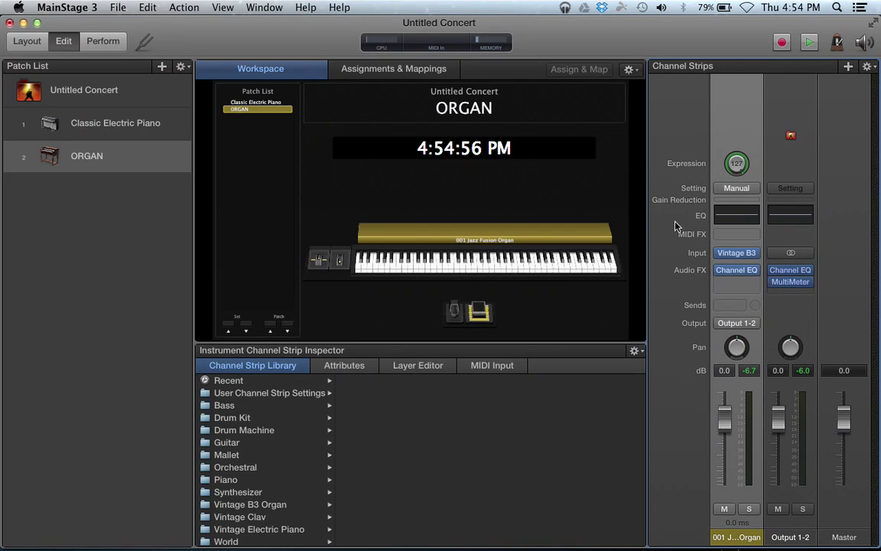
left_click(735, 283)
mouse_move(739, 310)
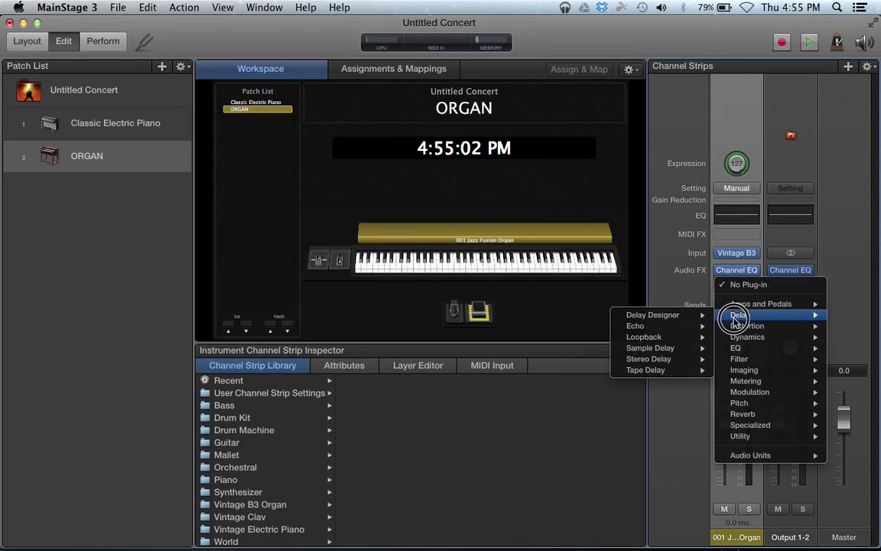
mouse_move(735, 327)
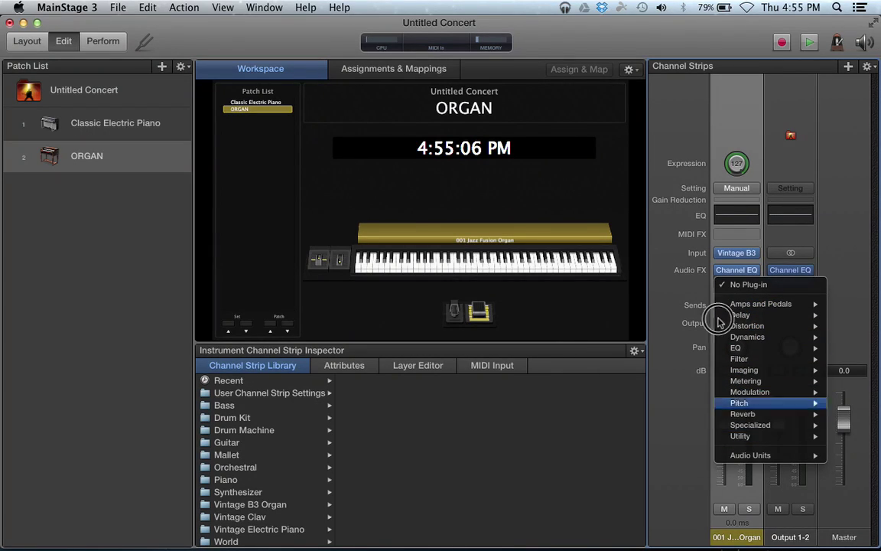
left_click(691, 326)
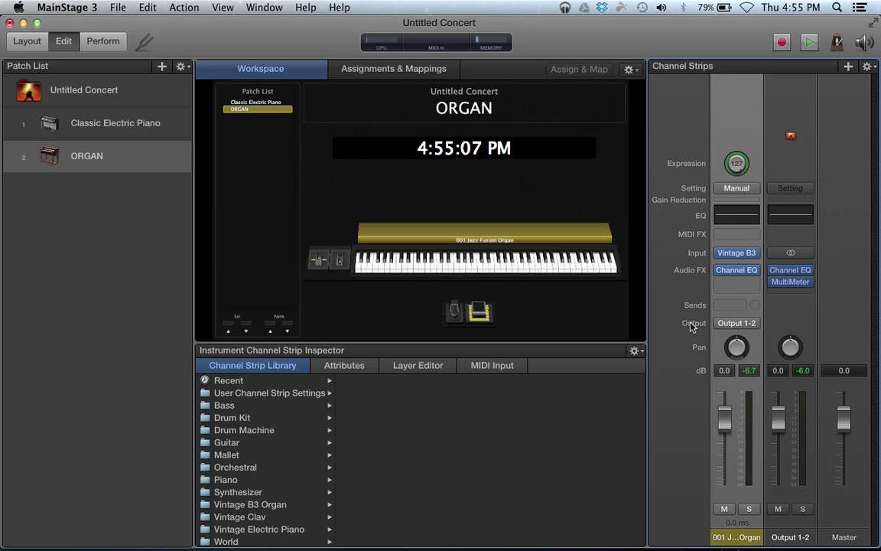
left_click(731, 304)
mouse_move(757, 401)
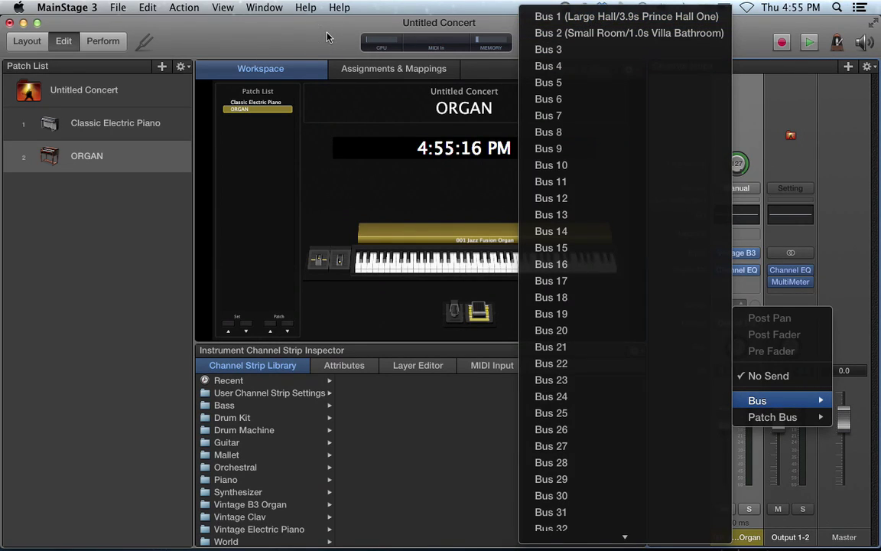
left_click(724, 374)
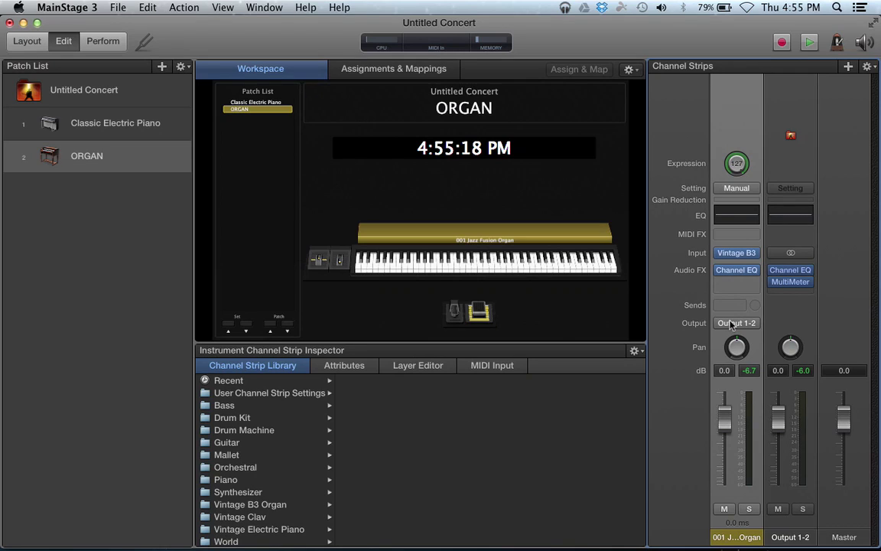
left_click_drag(737, 346, 739, 348)
- Switch between the Classic Electric Piano and ORGAN patches to compare them, ending on ORGAN
left_click(83, 122)
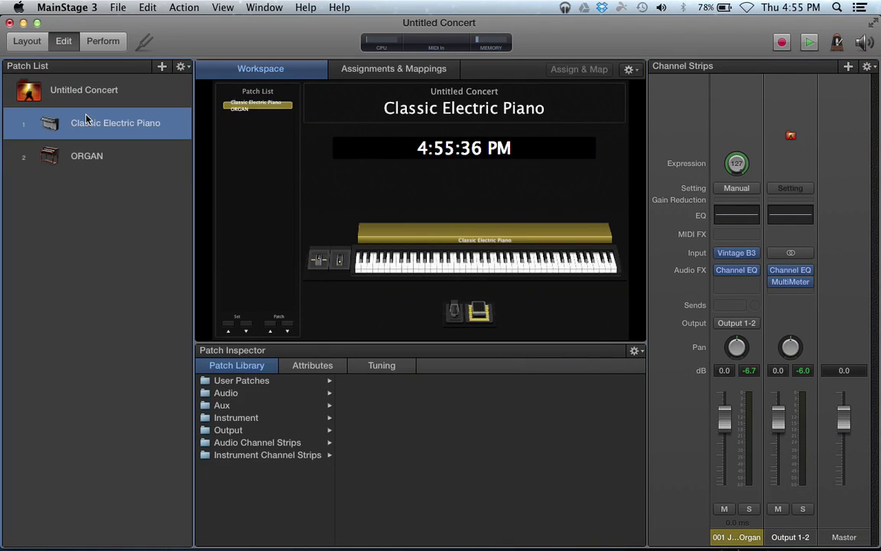
left_click(86, 157)
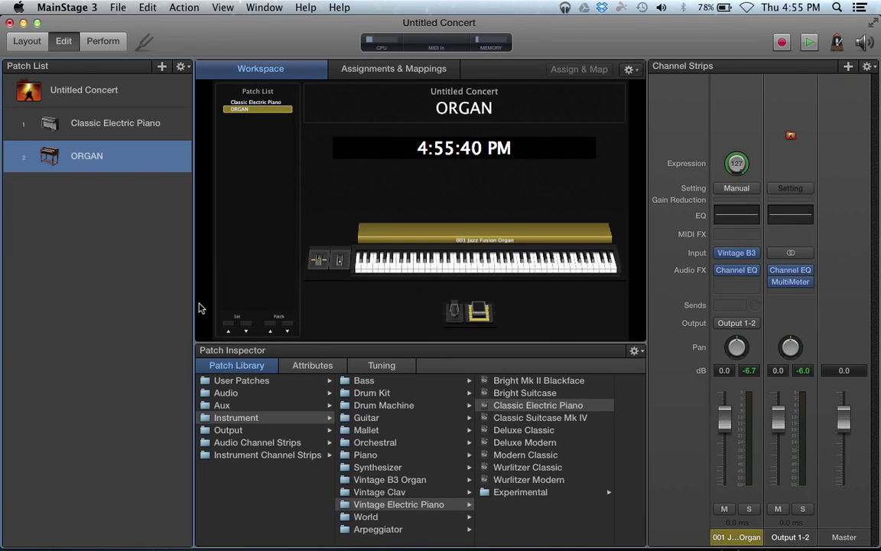
left_click(118, 137)
left_click(107, 155)
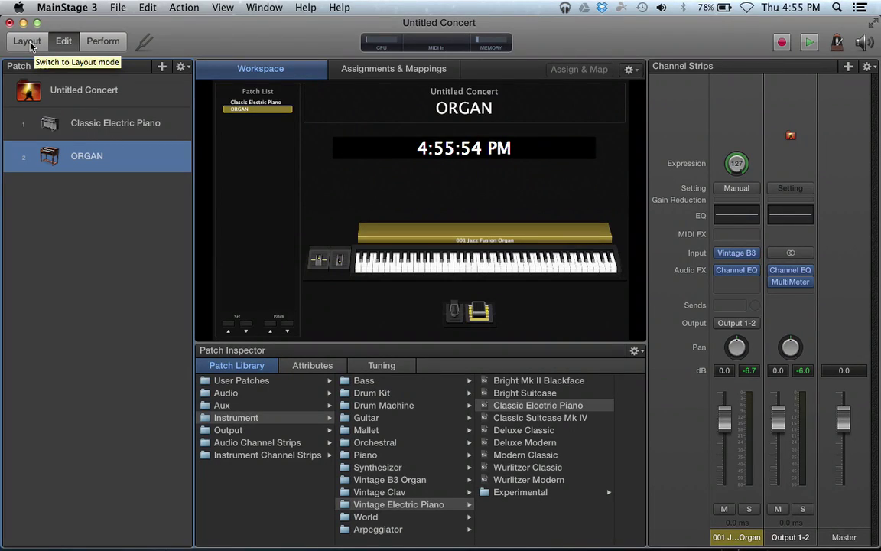
- In Layout mode, assign the next-patch button to Ctrl 22 and the previous-patch button to Ctrl 21 on the Axiom 61
left_click(238, 318)
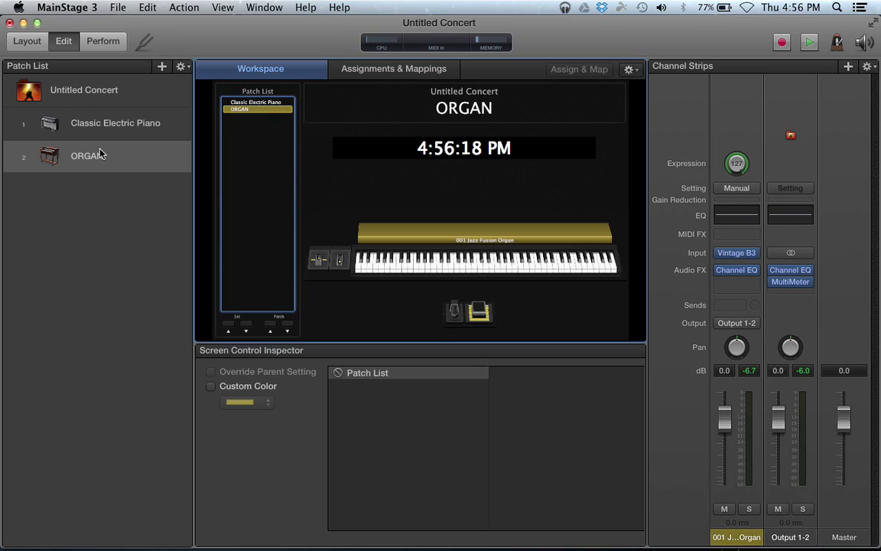
left_click(17, 41)
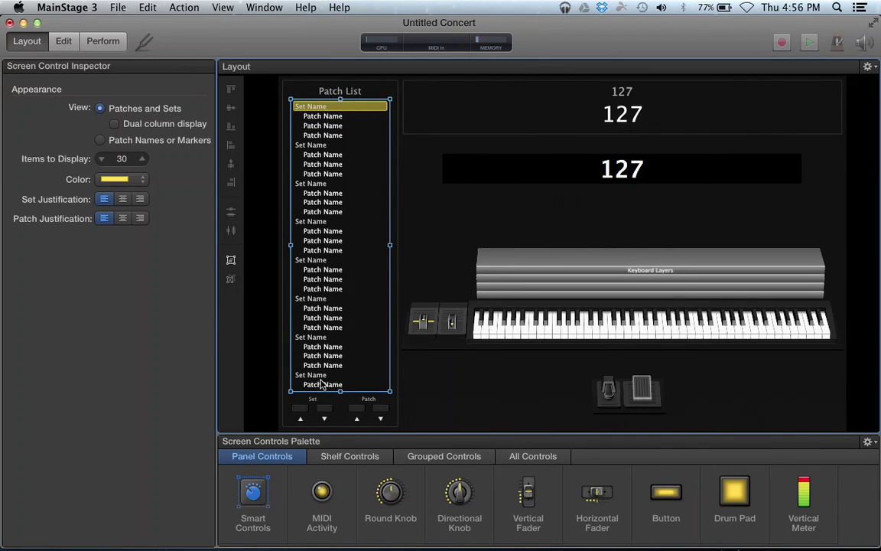
left_click(381, 410)
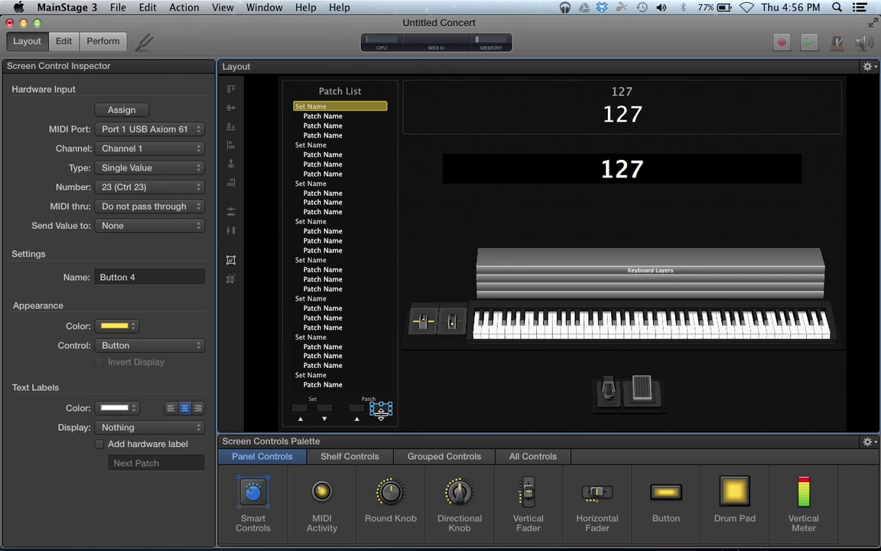
left_click(122, 112)
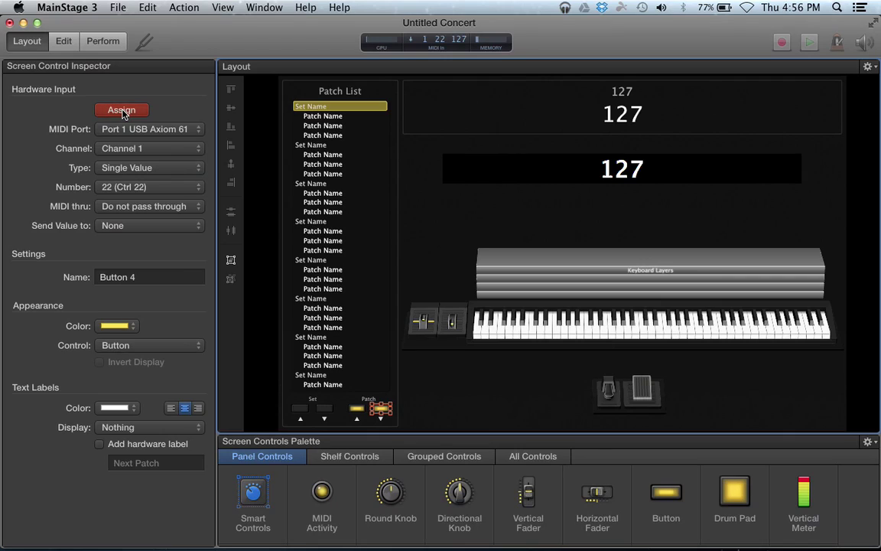
left_click(357, 410)
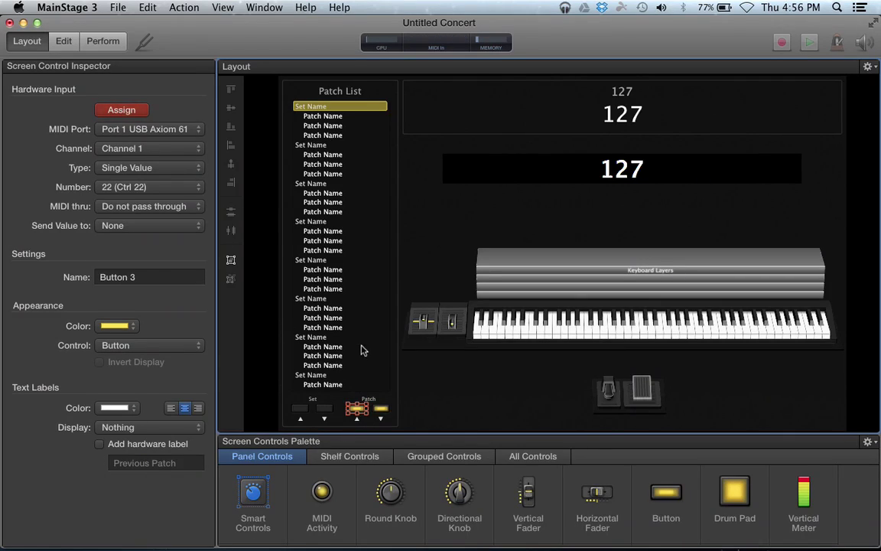
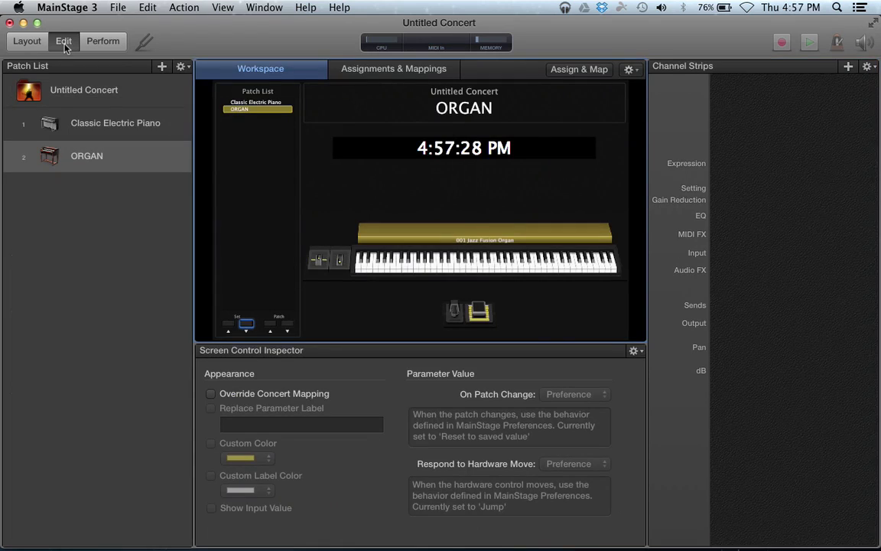
- Show the assignments and mappings list in Edit mode and examine the mappings of the four onscreen buttons
left_click(393, 70)
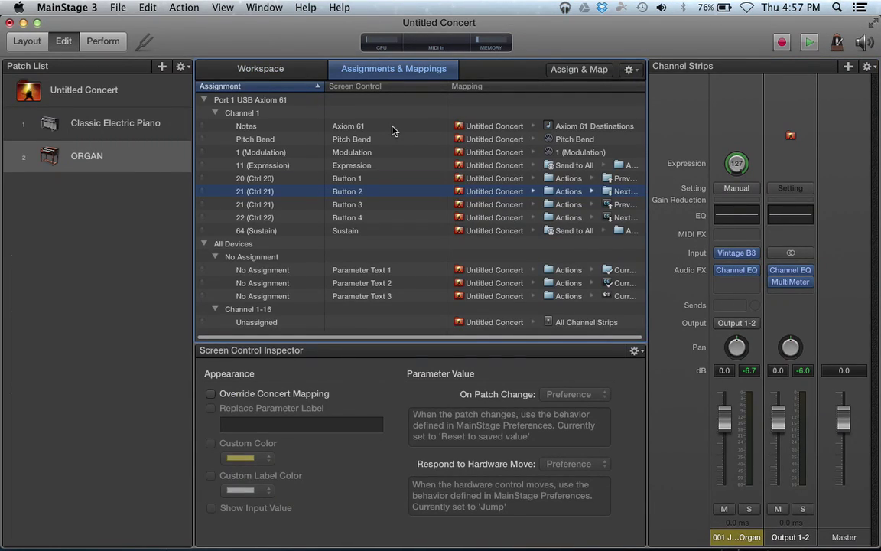
scroll(409, 178, "right", 1)
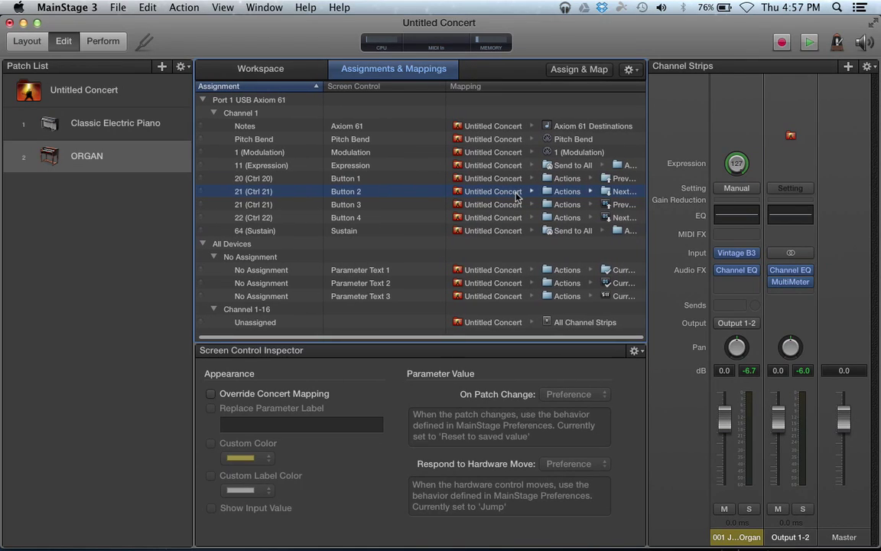
- Try to delete the Button 2 mapping while the ORGAN patch is selected
left_click(564, 208)
left_click(557, 193)
left_click(449, 89)
key("Delete")
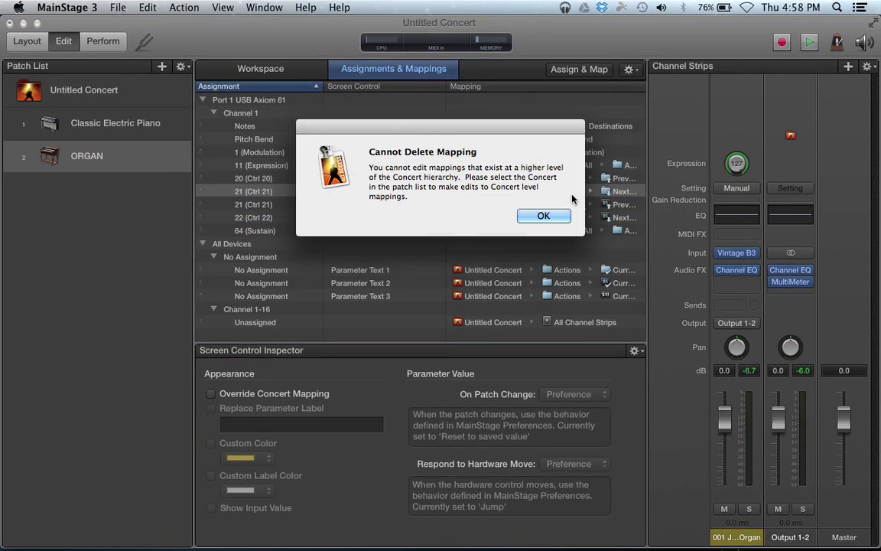
left_click(552, 217)
left_click(537, 217)
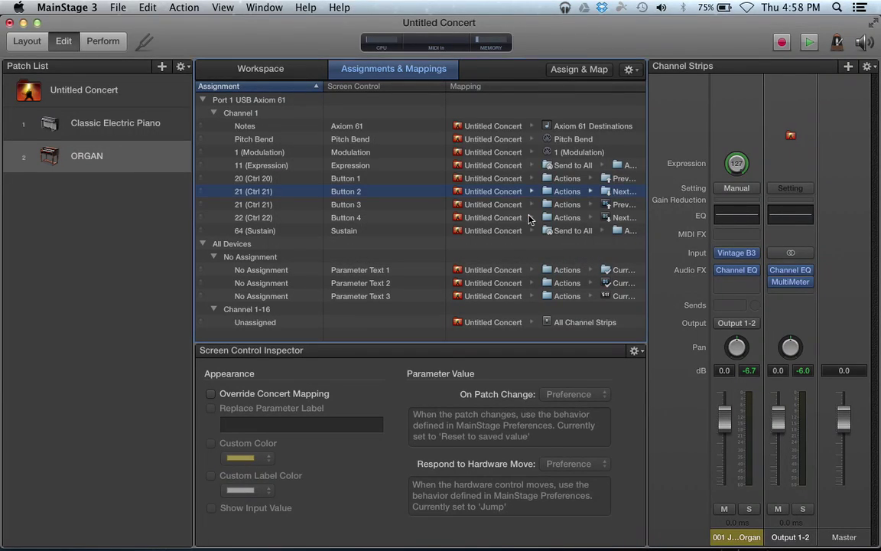
- Select the concert level in Edit mode to view its assignments and mappings list
left_click(85, 92)
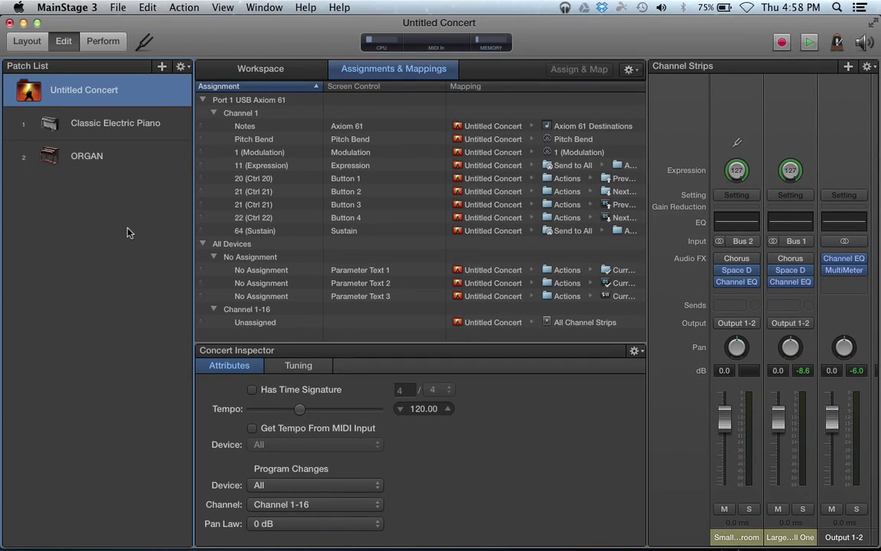
left_click(27, 41)
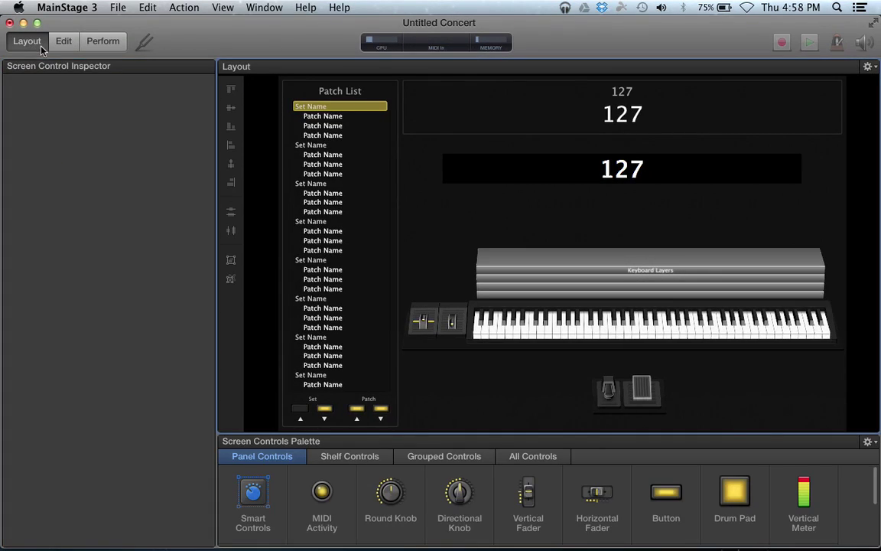
left_click(64, 42)
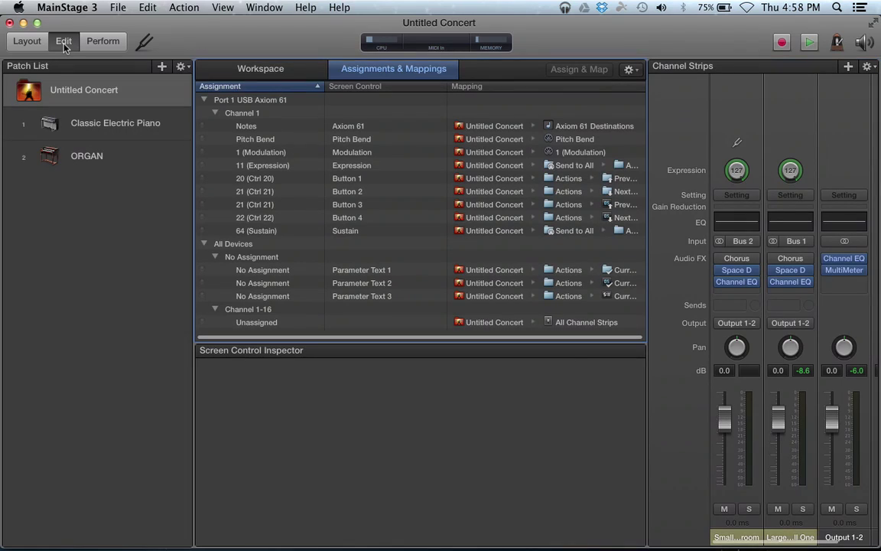
left_click(90, 99)
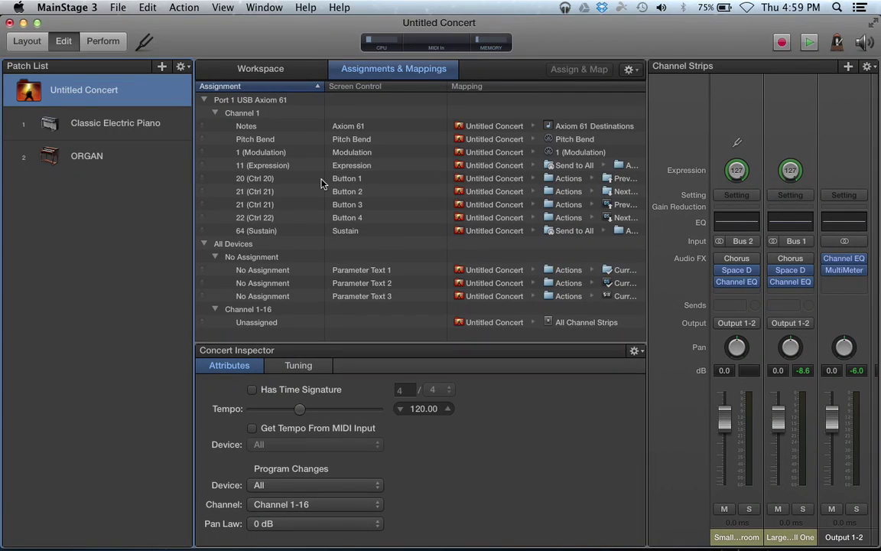
- In the Classic Electric Piano patch's workspace, override the concert mapping of the expression pedal
left_click(126, 135)
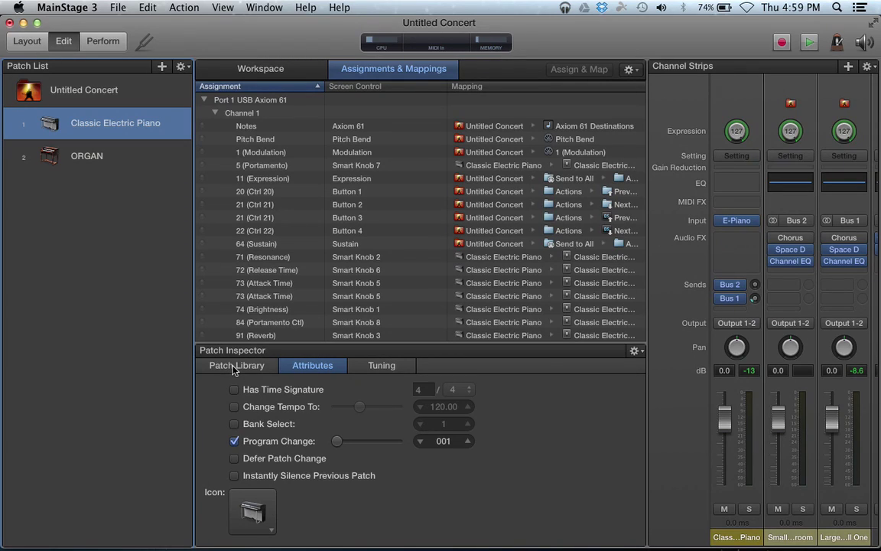
left_click(233, 368)
left_click(259, 70)
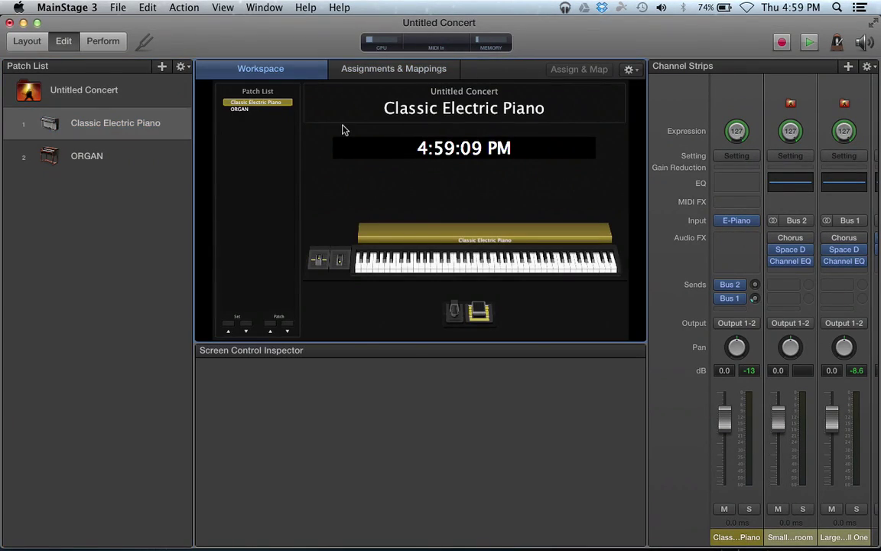
left_click(475, 311)
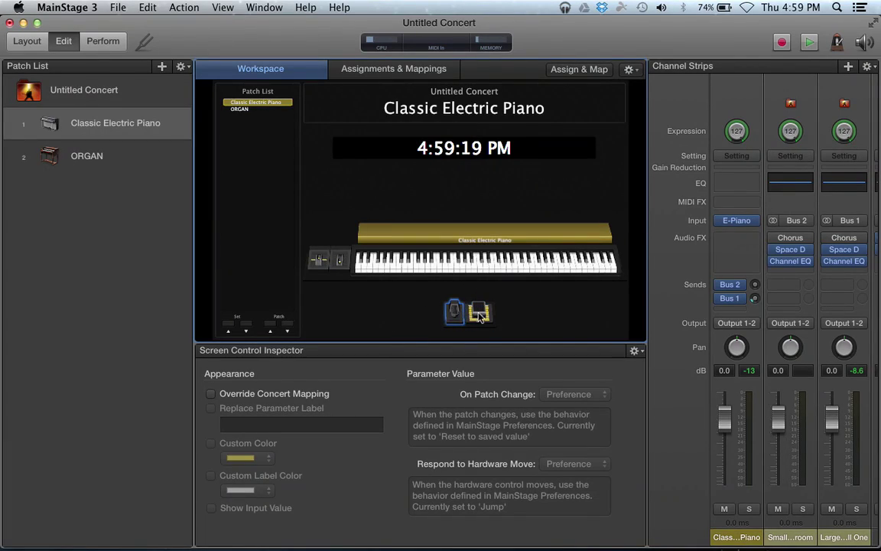
left_click(216, 394)
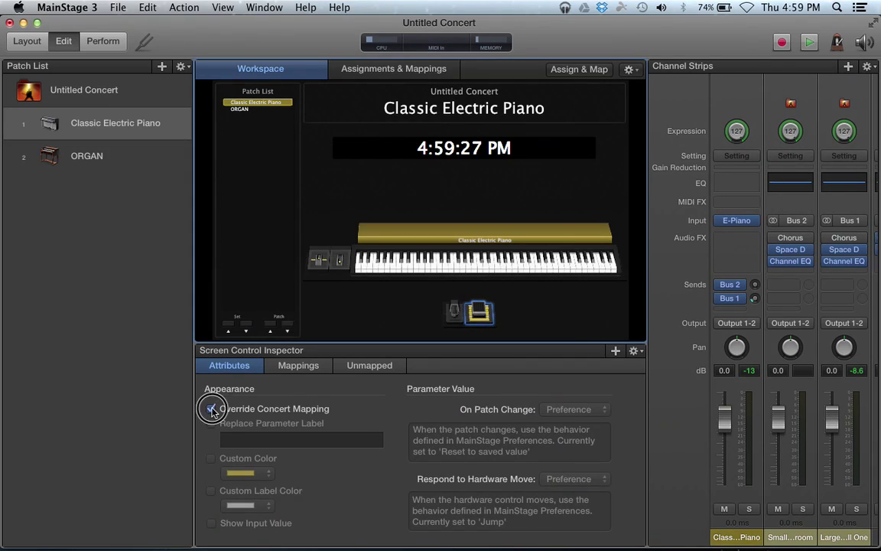
left_click(211, 408)
left_click(211, 394)
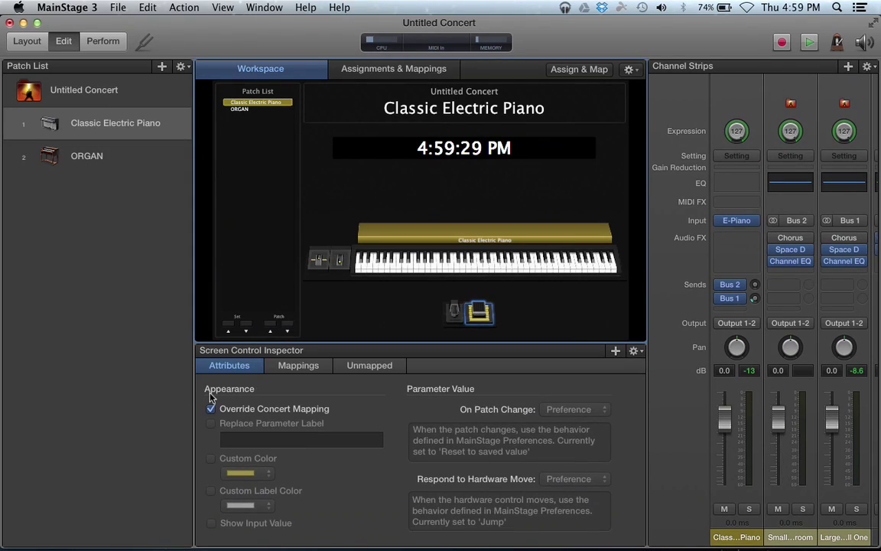
- Examine the expression pedal's current mapping and the list of actions it can be mapped to
left_click(299, 366)
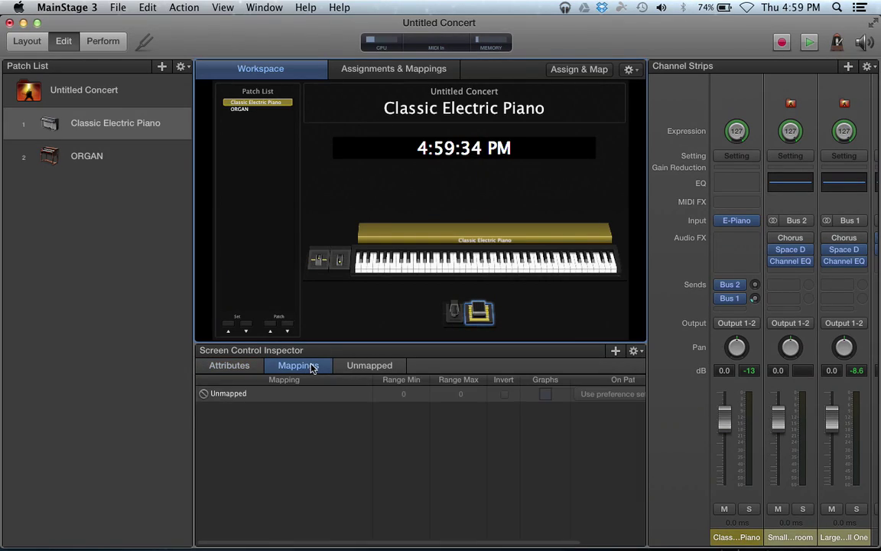
left_click(357, 366)
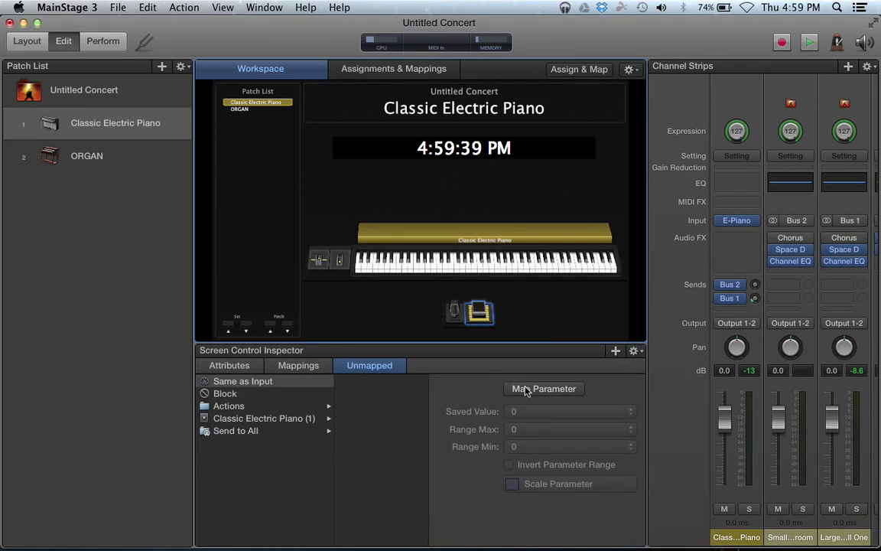
left_click(246, 410)
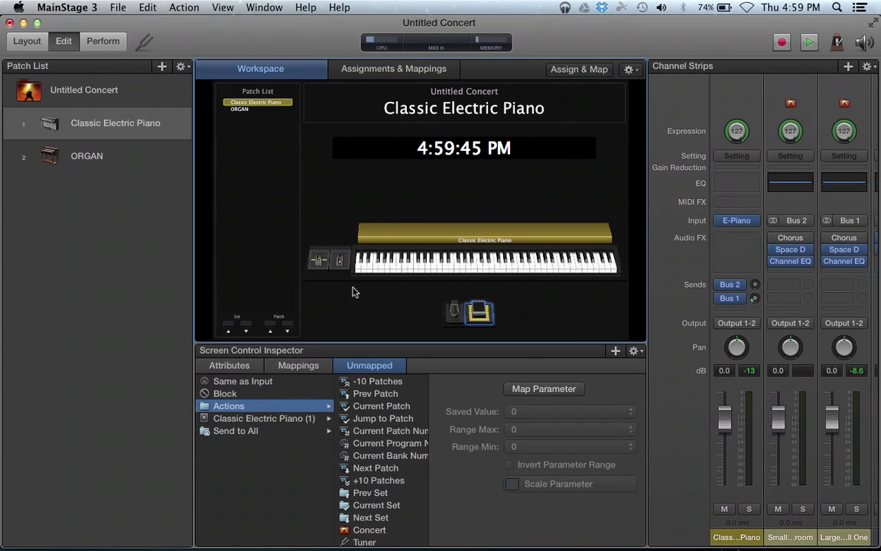
scroll(374, 428, "down", 3)
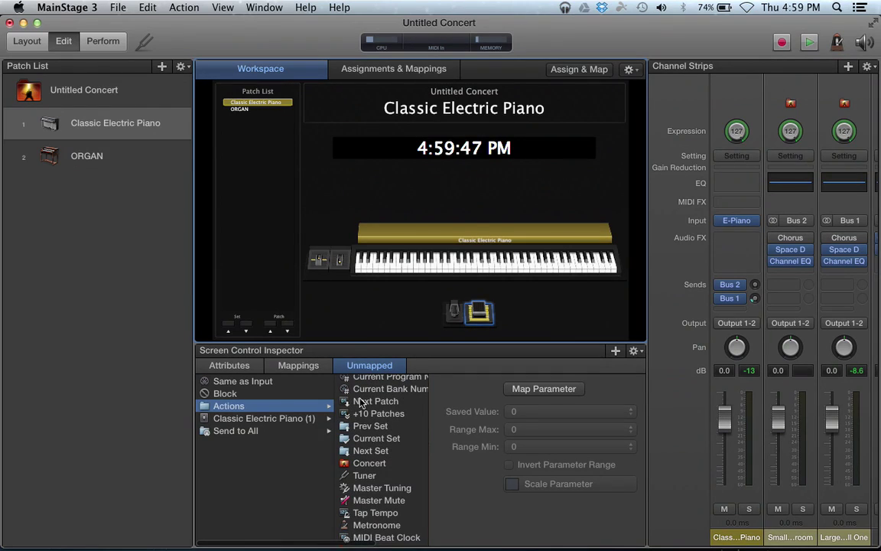
scroll(361, 403, "down", 3)
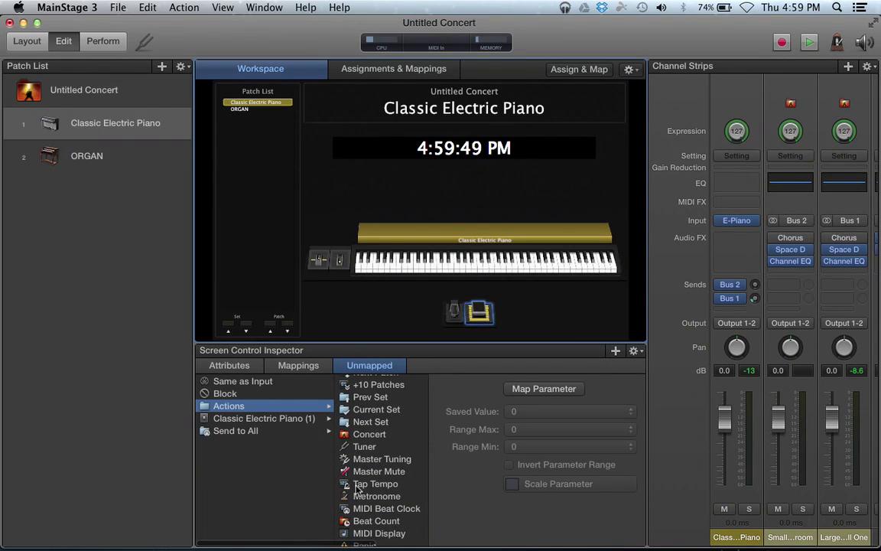
scroll(358, 490, "down", 3)
scroll(359, 488, "up", 5)
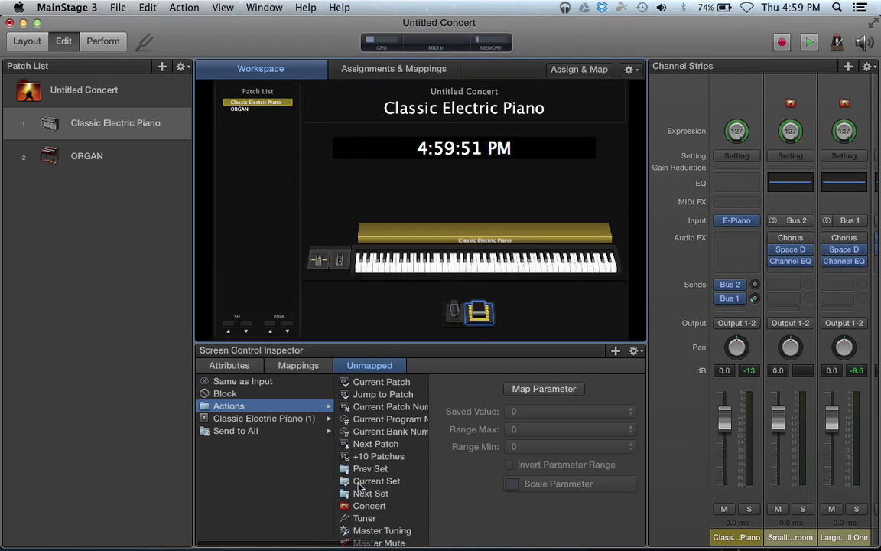
scroll(358, 487, "up", 2)
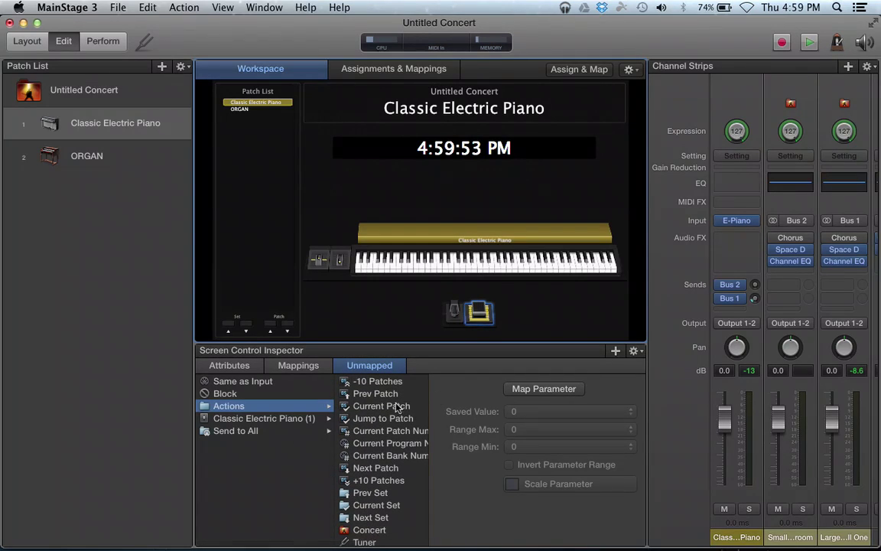
- Map the expression pedal to the Bus 2 Level send of the Classic Electric Piano channel strip
left_click(533, 390)
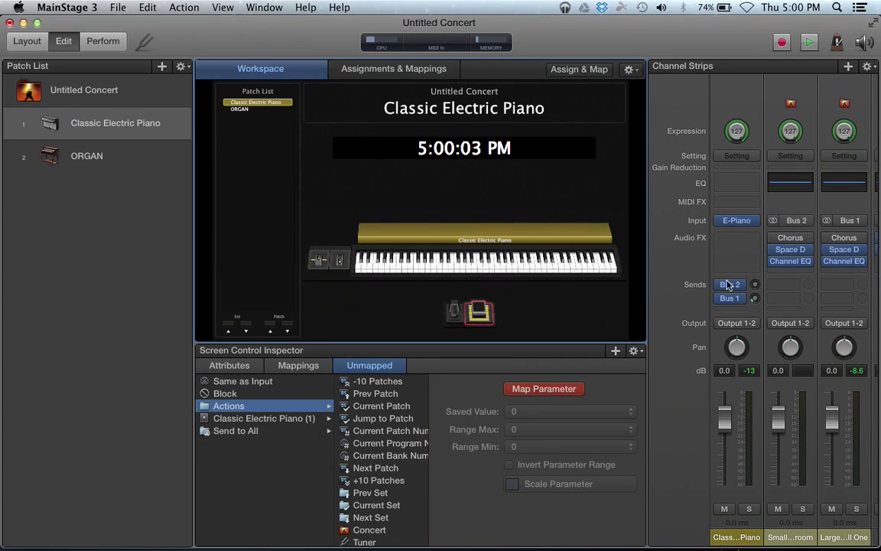
left_click(754, 286)
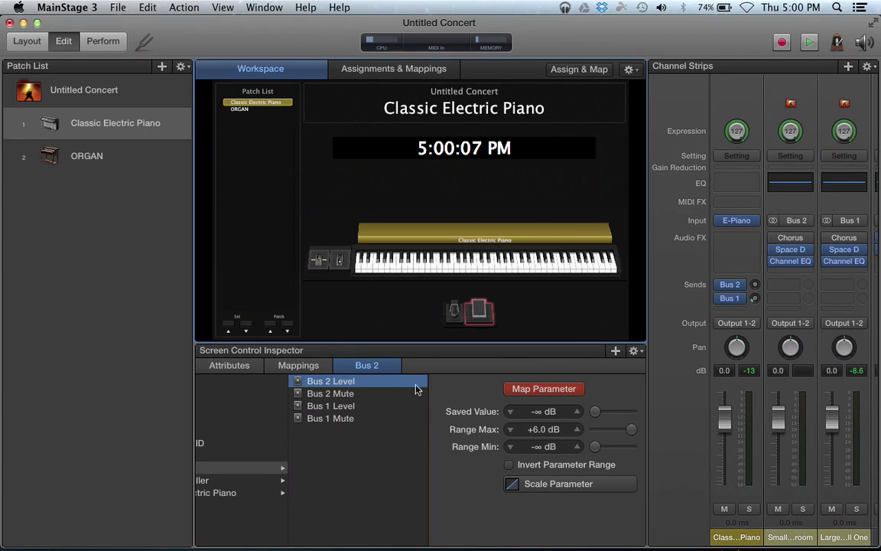
left_click(522, 390)
left_click(480, 313)
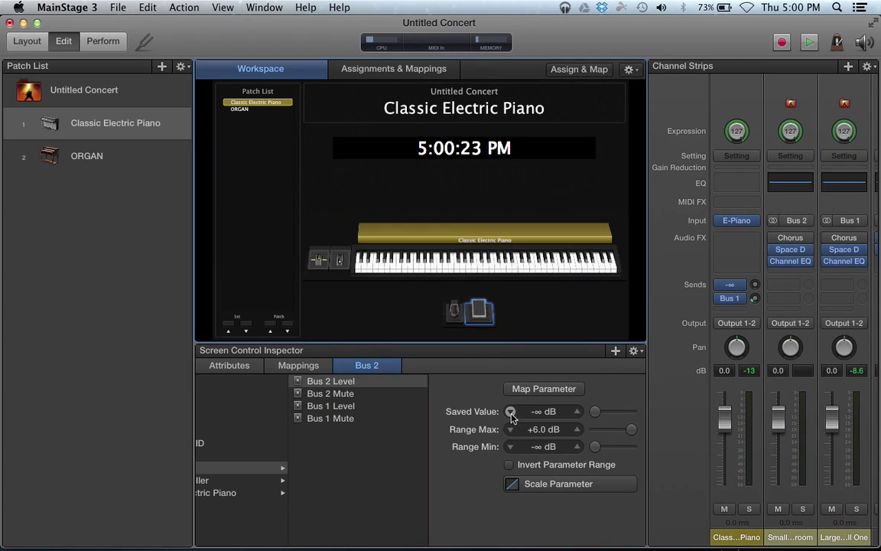
- Set the Range Max of the pedal's Bus 2 Level mapping to -2.8 dB
left_click(596, 413)
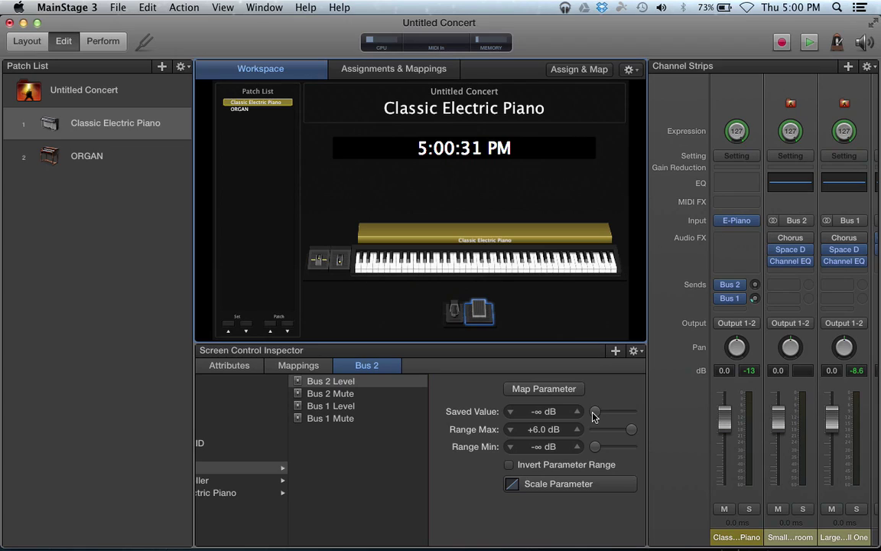
left_click_drag(631, 429, 617, 430)
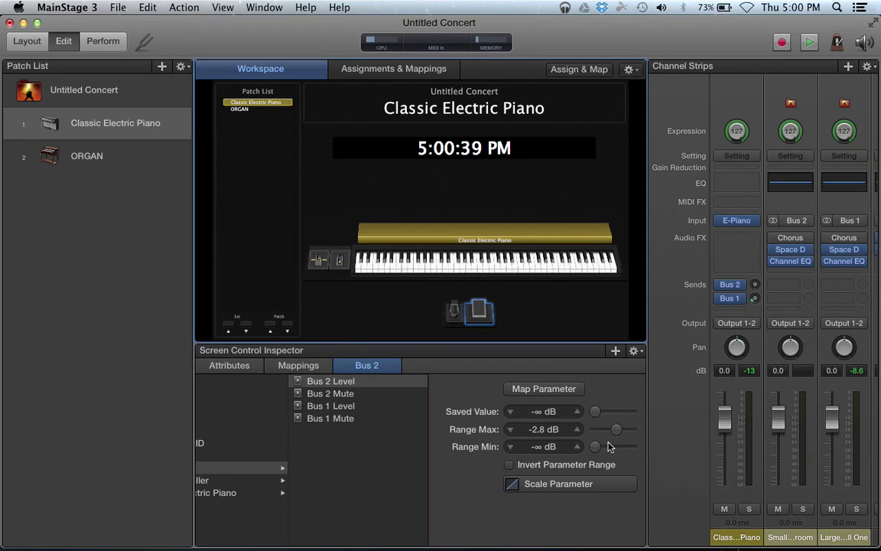
left_click(594, 447)
- Look at the sustain, modulation and pitch bend controls, and check the panel controls available in Layout mode
left_click(453, 310)
left_click(340, 261)
left_click(320, 262)
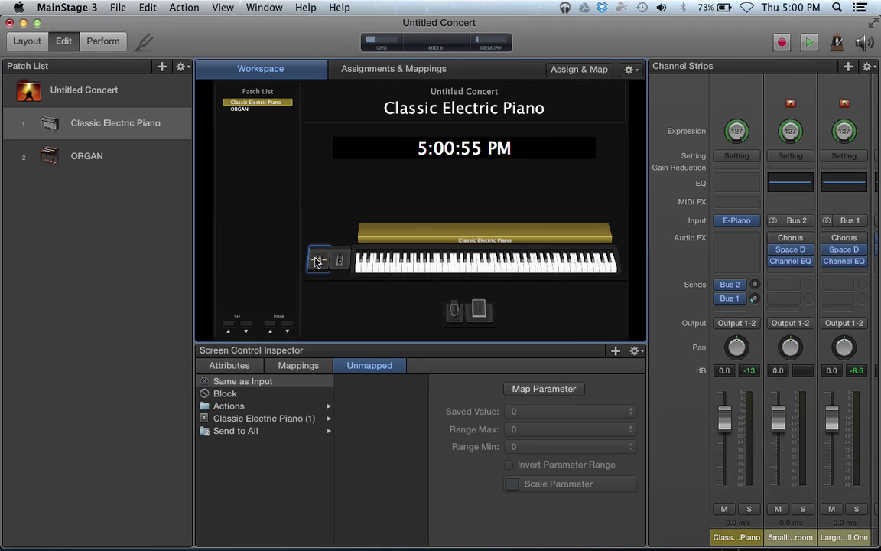
left_click(19, 43)
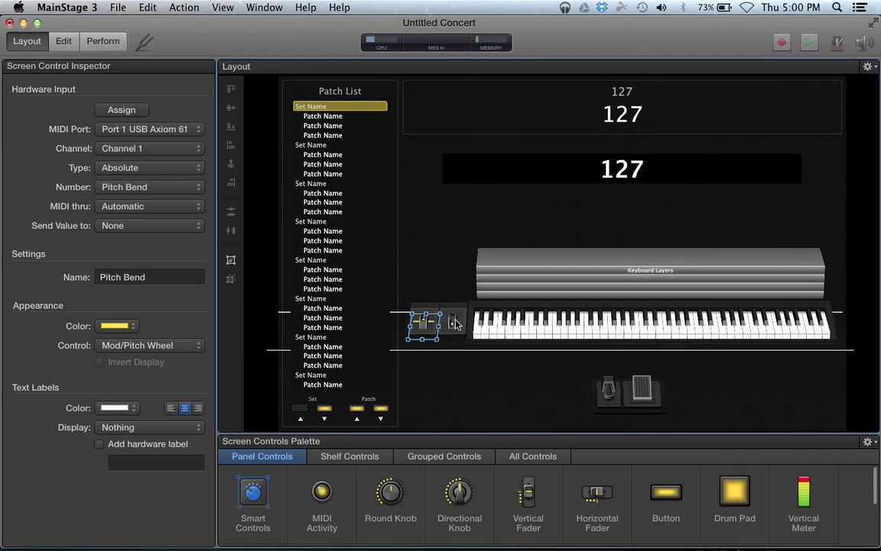
scroll(433, 481, "down", 3)
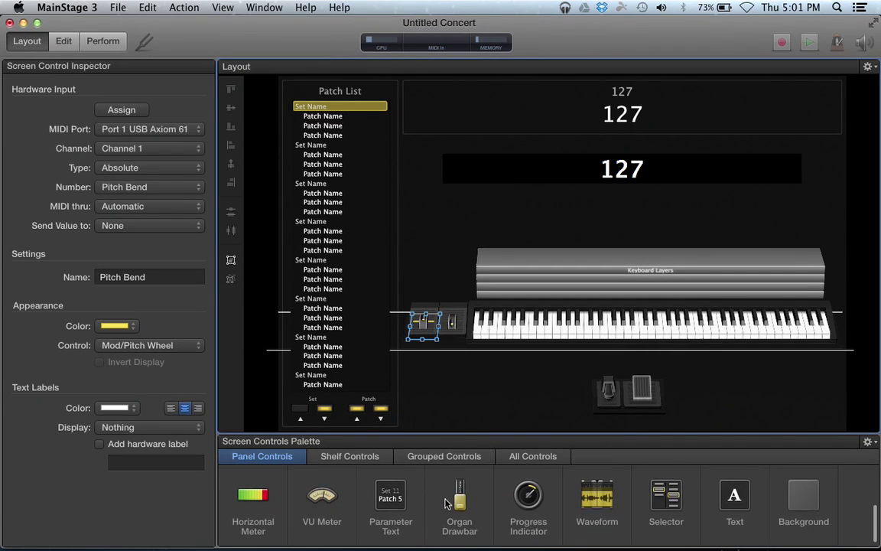
scroll(447, 503, "up", 3)
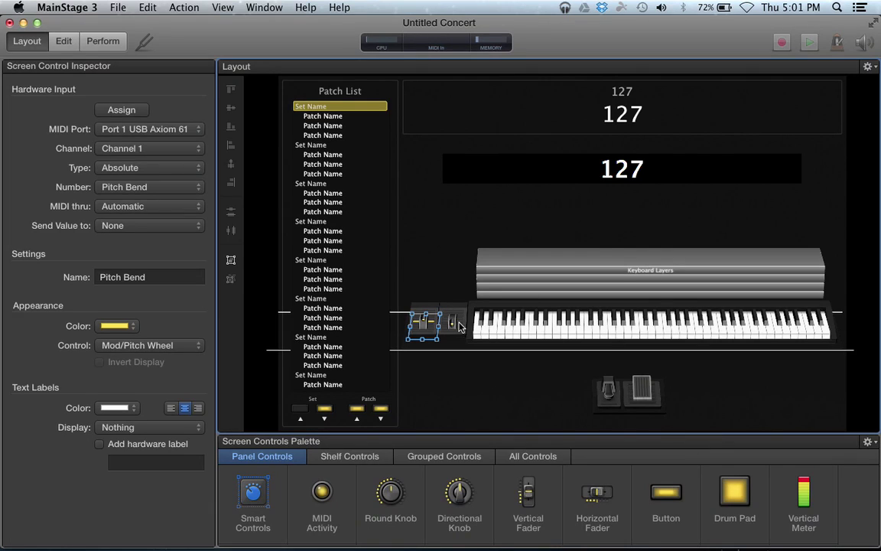
left_click(65, 41)
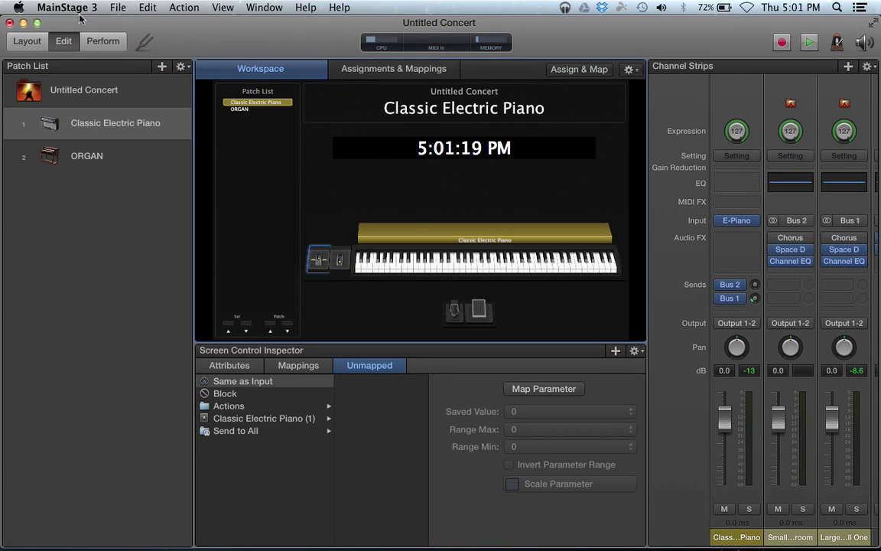
- In Layout mode, add a button below the pitch bend wheel and assign it to Ctrl 23 on the Axiom 61
left_click(36, 43)
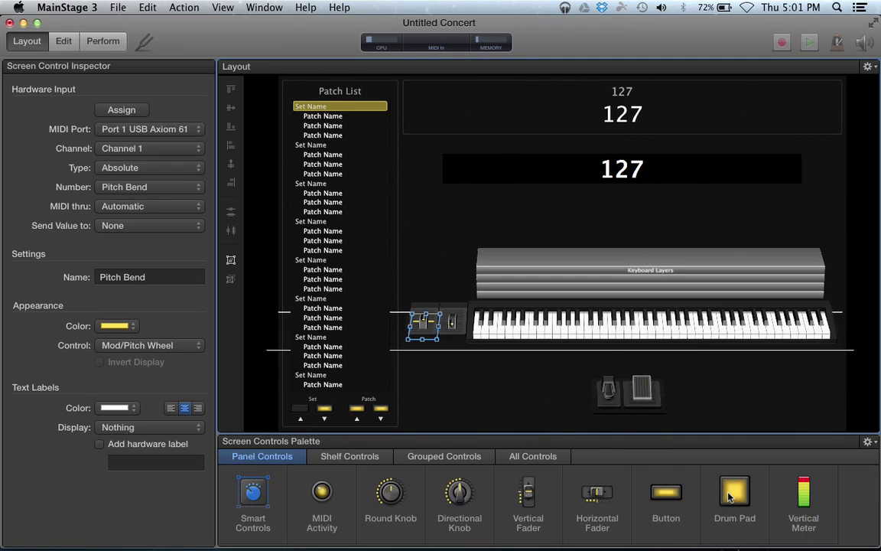
left_click_drag(665, 491, 447, 391)
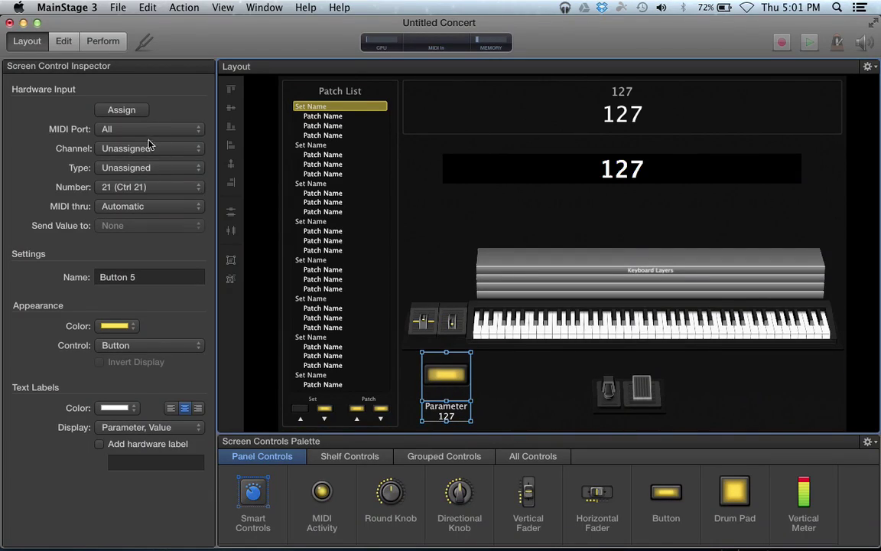
left_click(120, 110)
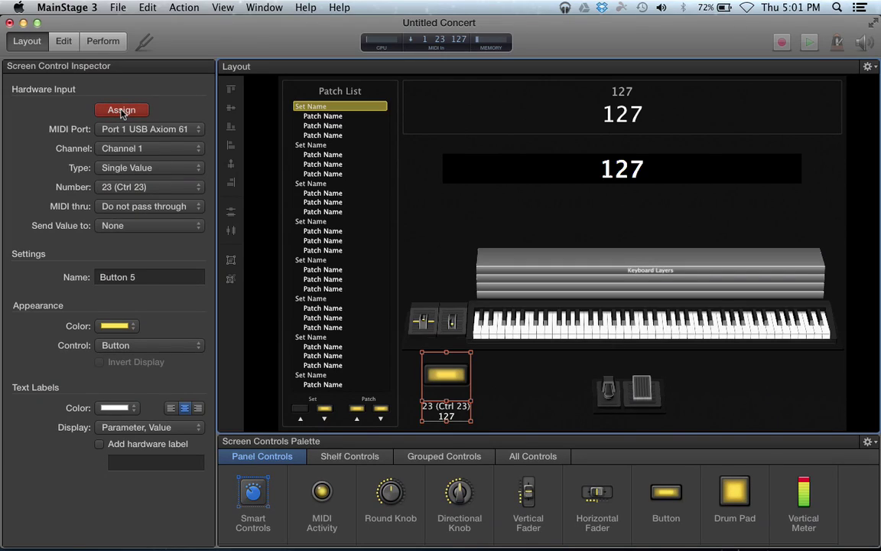
left_click(122, 111)
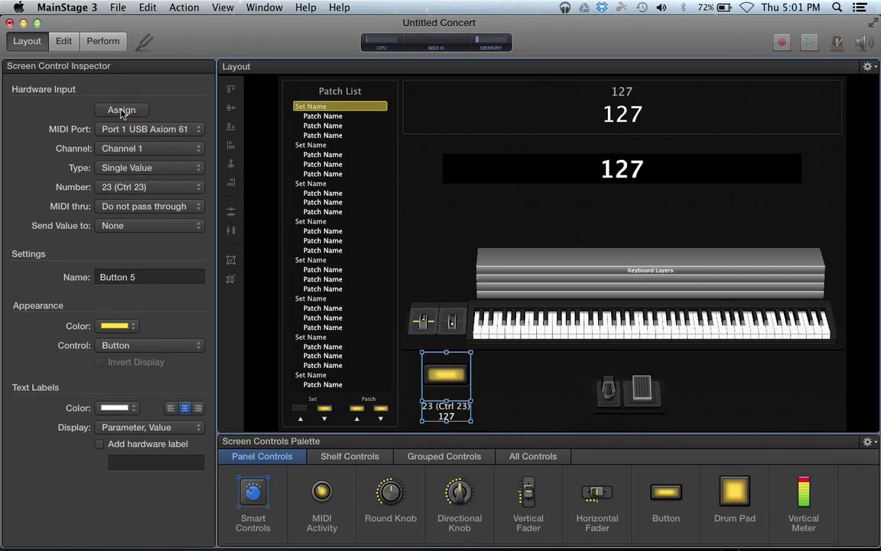
- In Edit mode, map the new button to the Tap Tempo action for the Classic Electric Piano patch
left_click(63, 42)
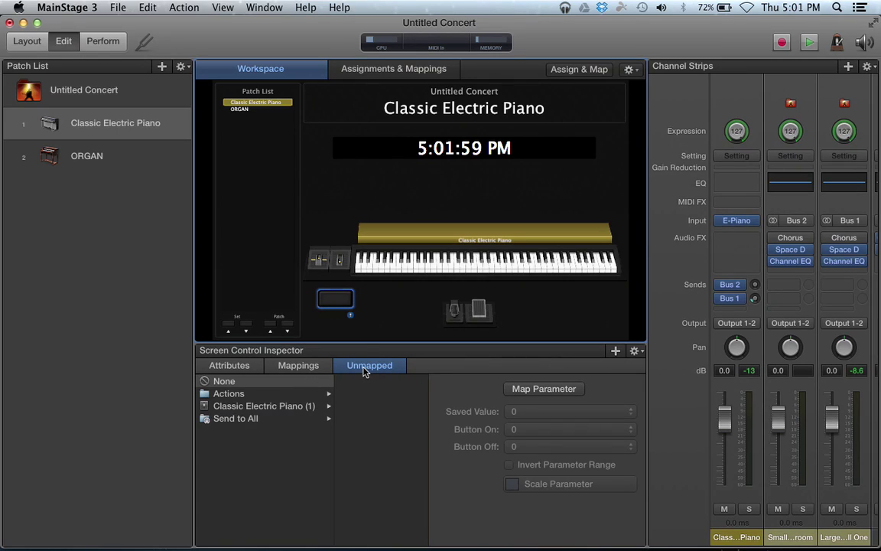
left_click(281, 394)
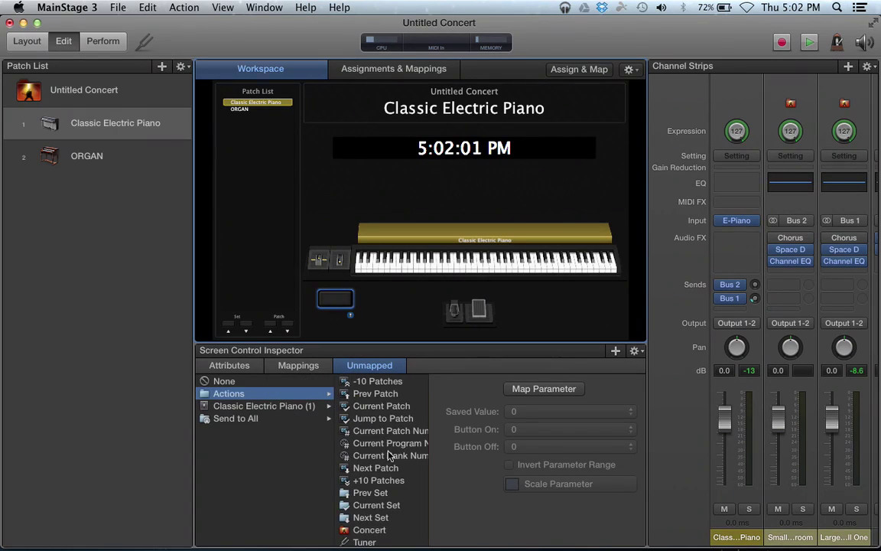
scroll(390, 463, "down", 5)
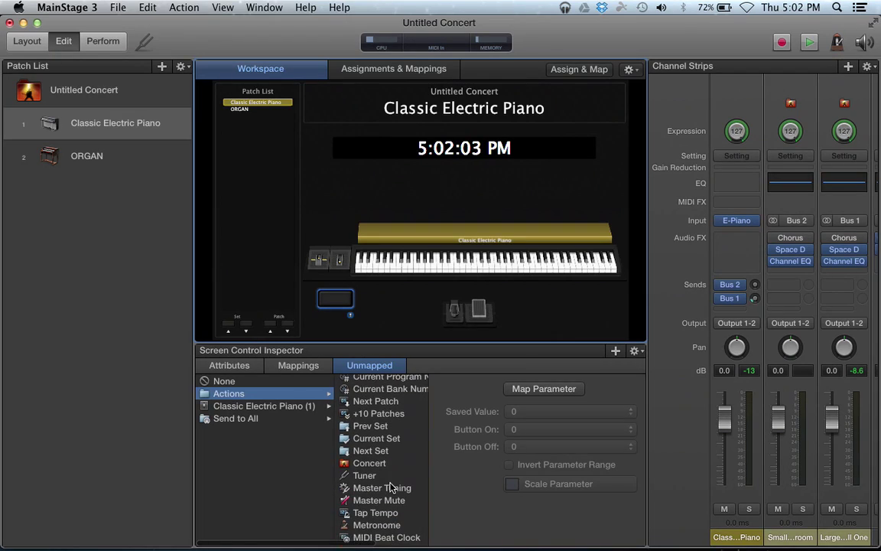
scroll(391, 487, "down", 2)
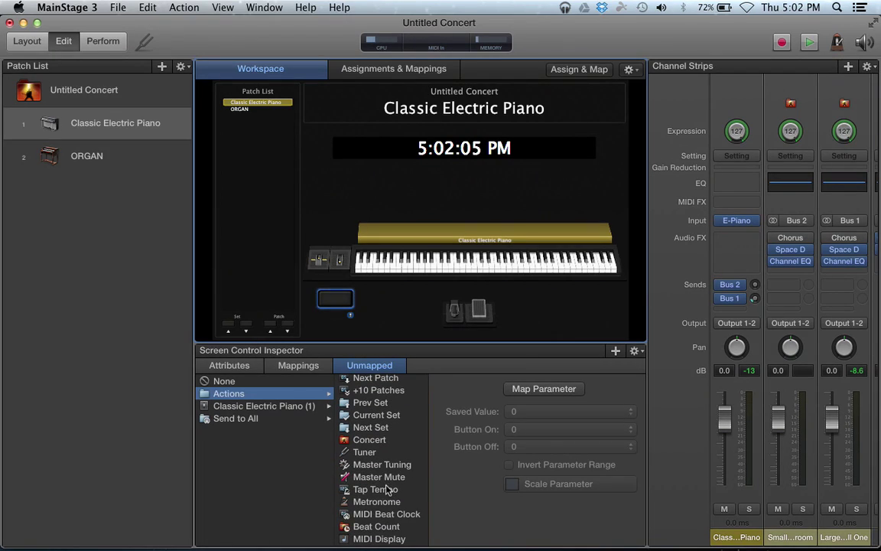
left_click(386, 490)
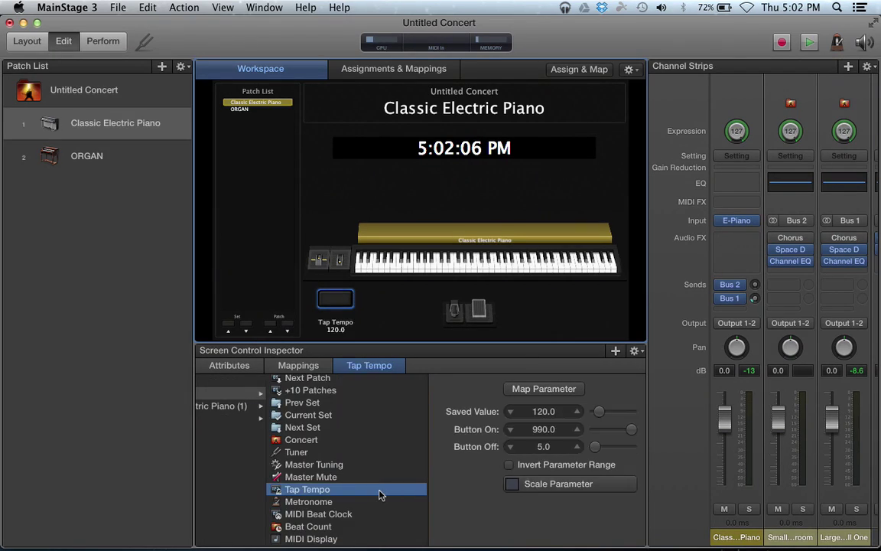
scroll(380, 495, "down", 2)
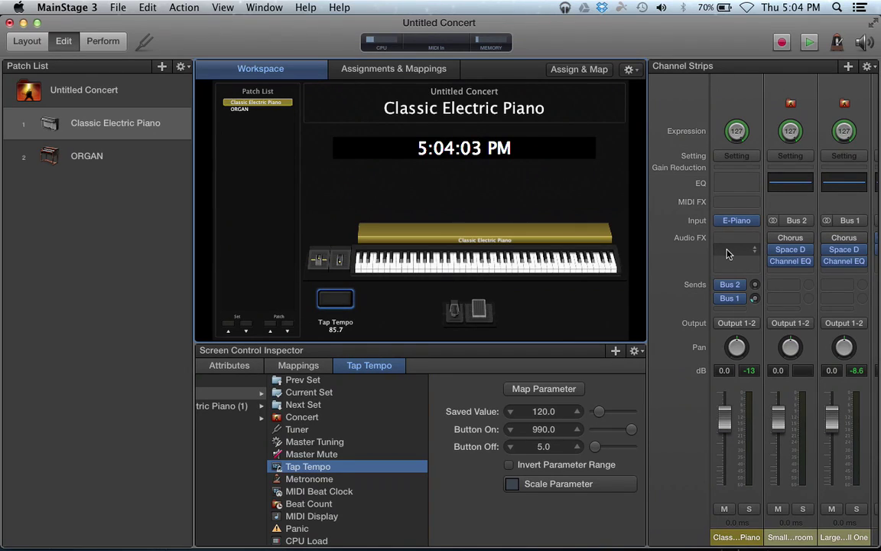
mouse_move(792, 529)
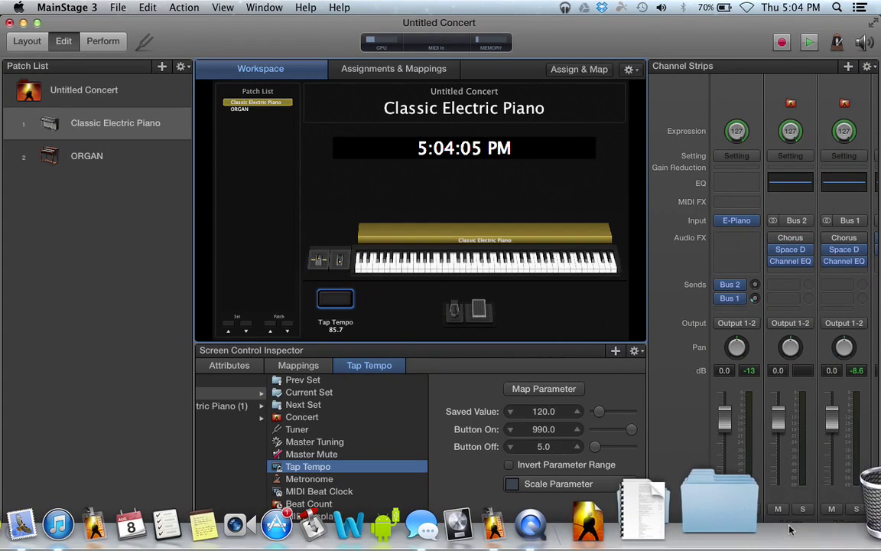